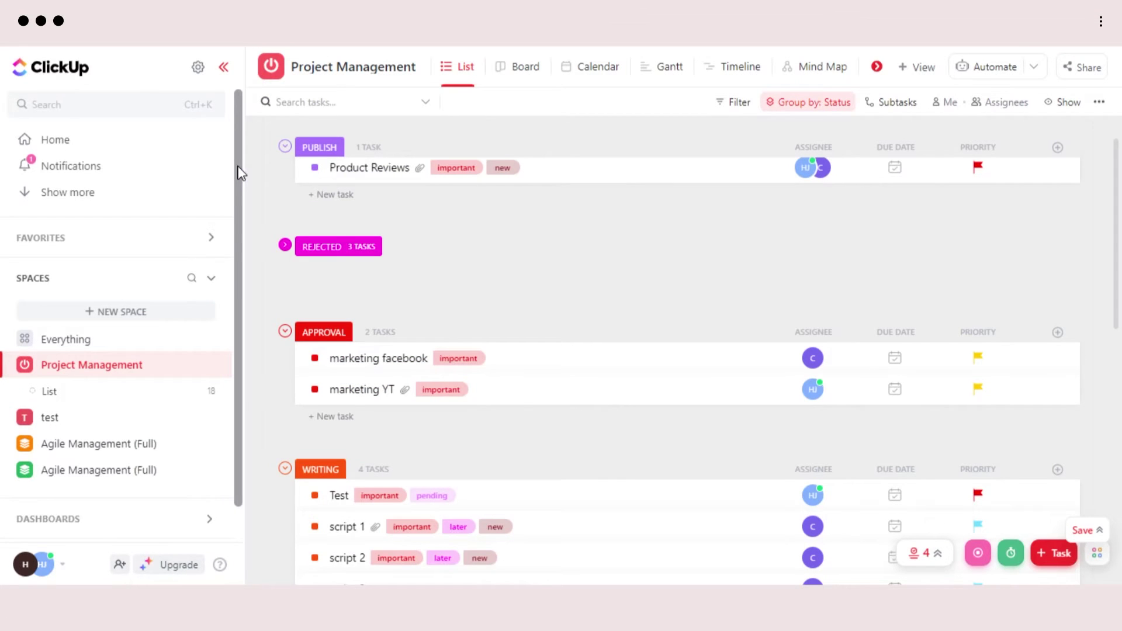
Step: Hide the sidebar to widen the Project Management List view
left_click_drag(239, 172, 244, 145)
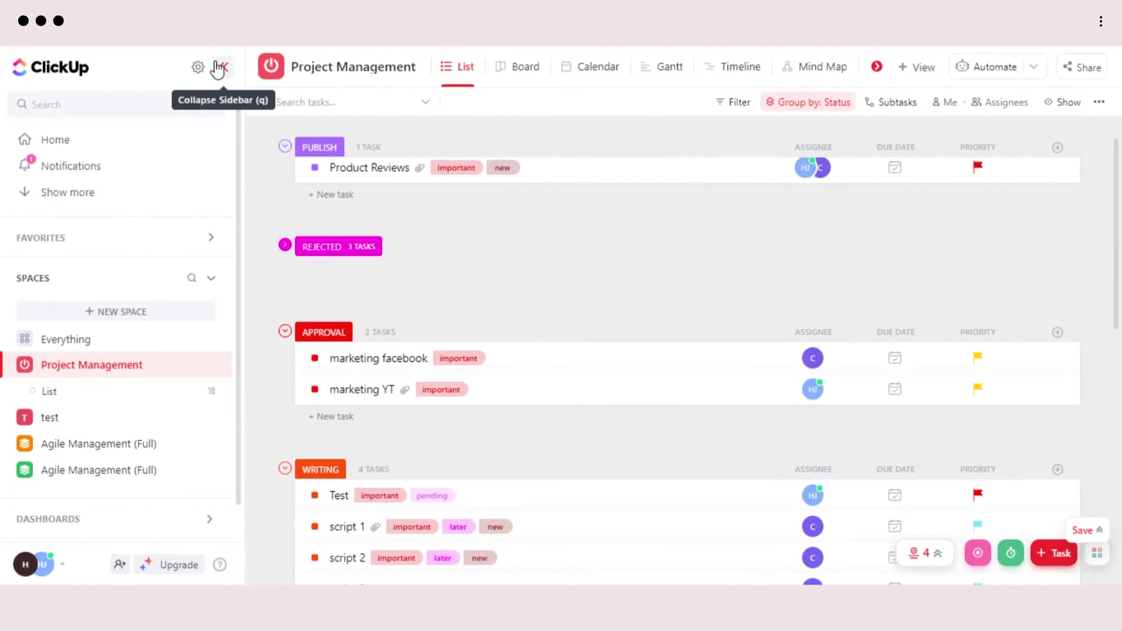
left_click(218, 69)
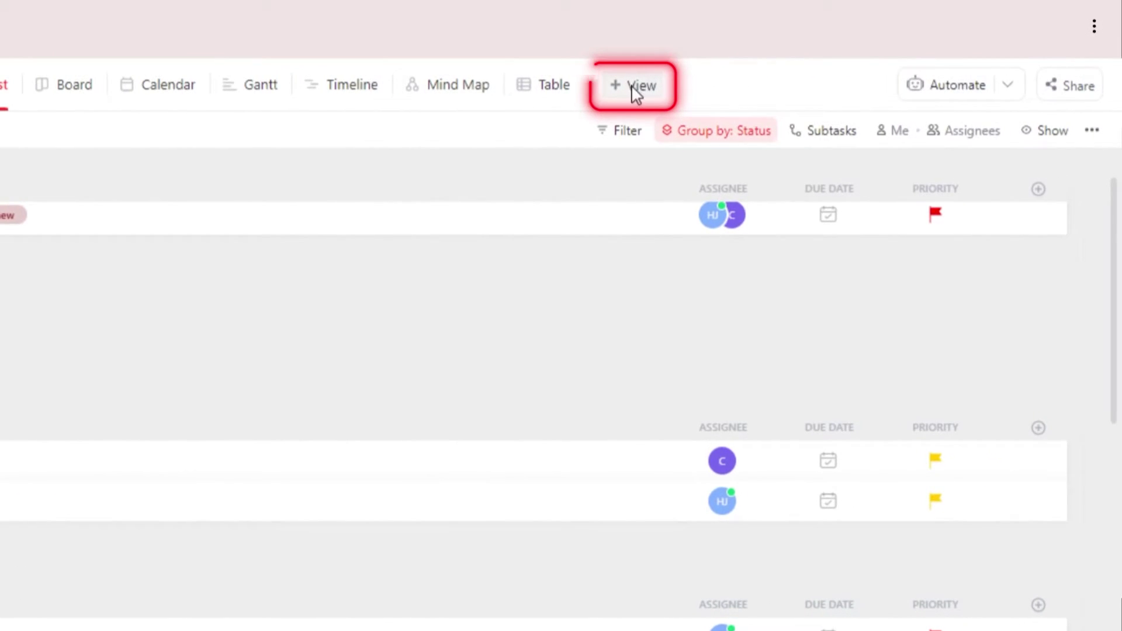
left_click(632, 87)
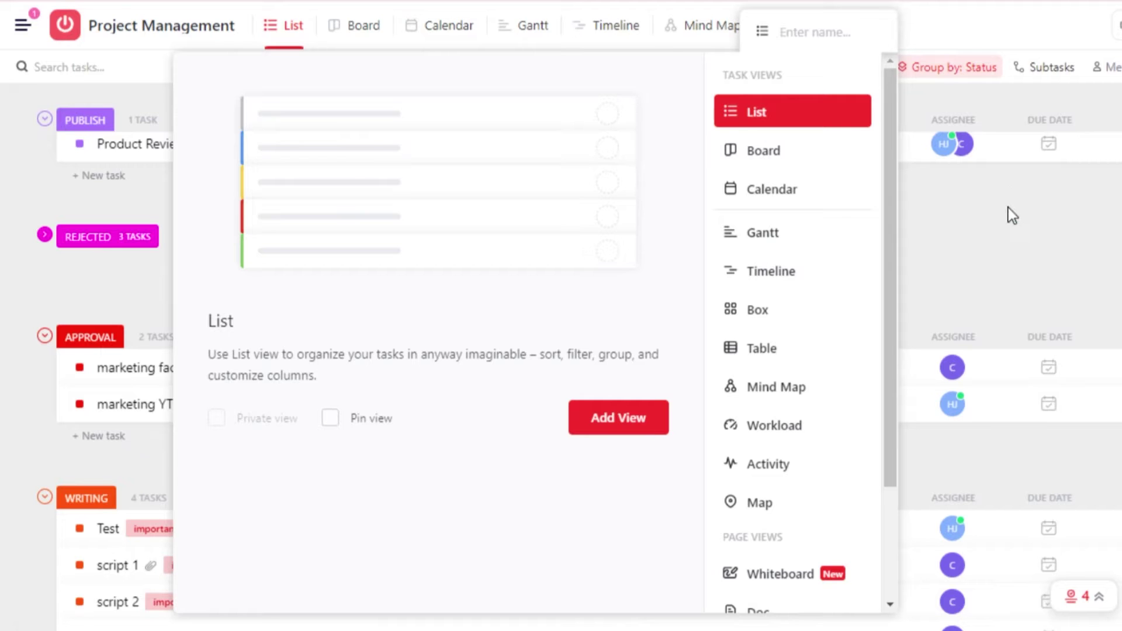
key("Escape")
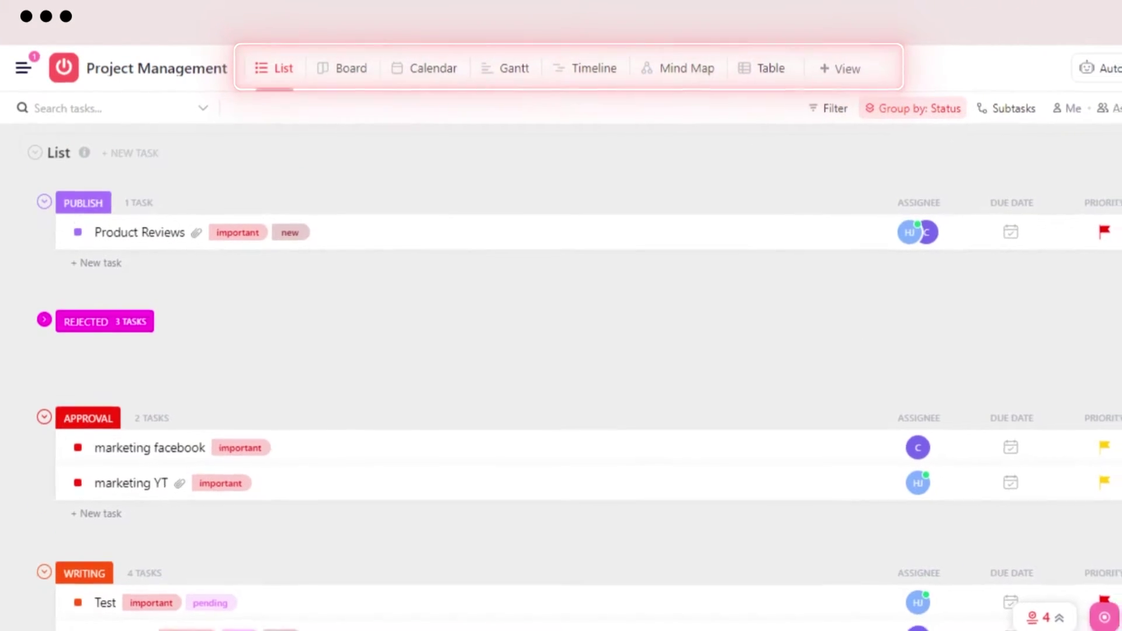
scroll(561, 350, "down", 5)
scroll(561, 351, "down", 4)
scroll(561, 350, "up", 10)
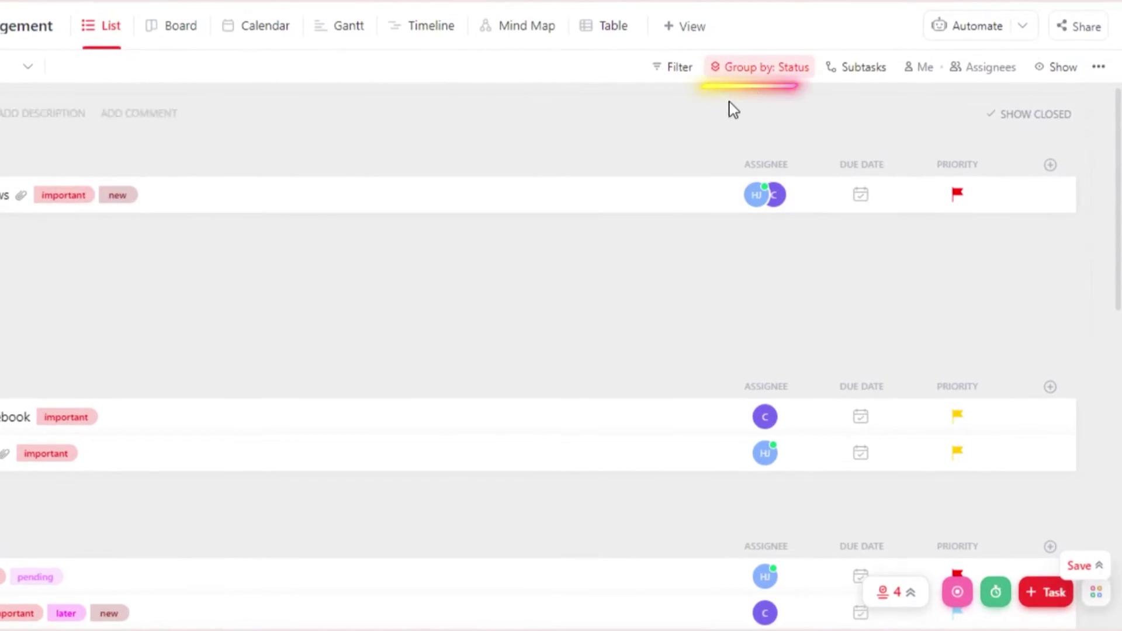
Step: Group the list by Status so it begins with the Open and Ready groups
left_click(751, 73)
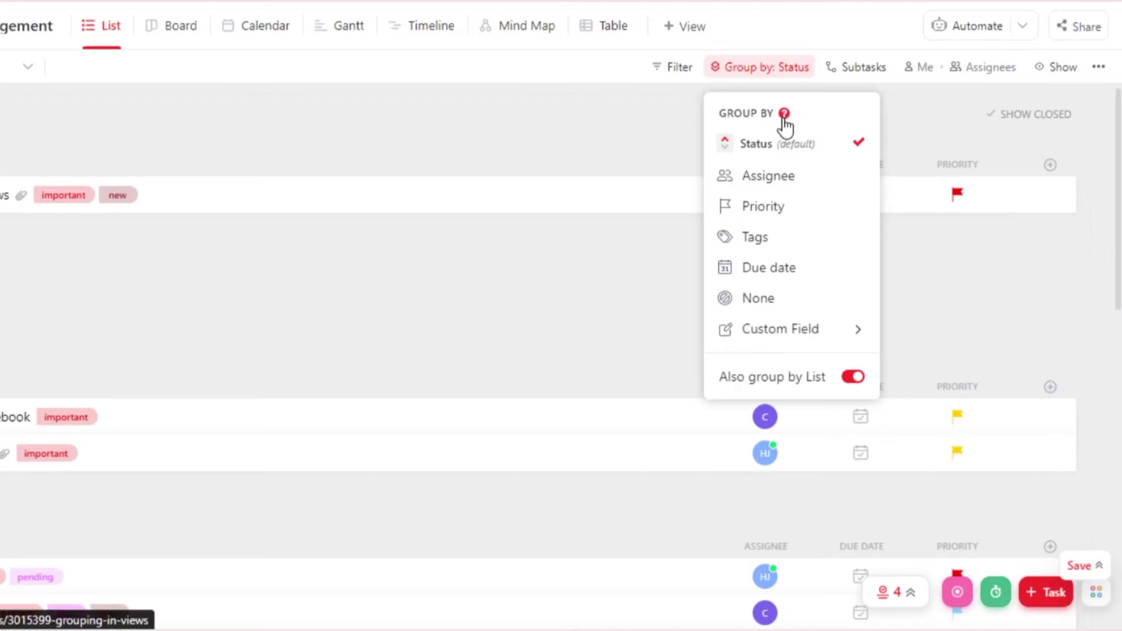
left_click(781, 144)
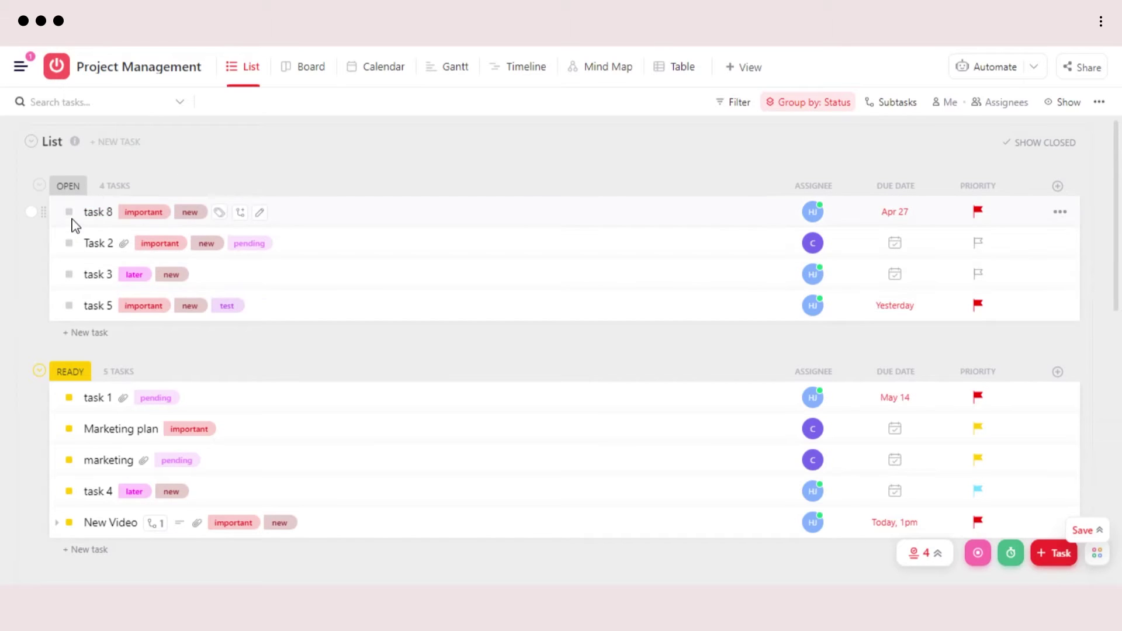
Step: Create a subtask named 'test' under task 8 in the Open group
left_click(221, 211)
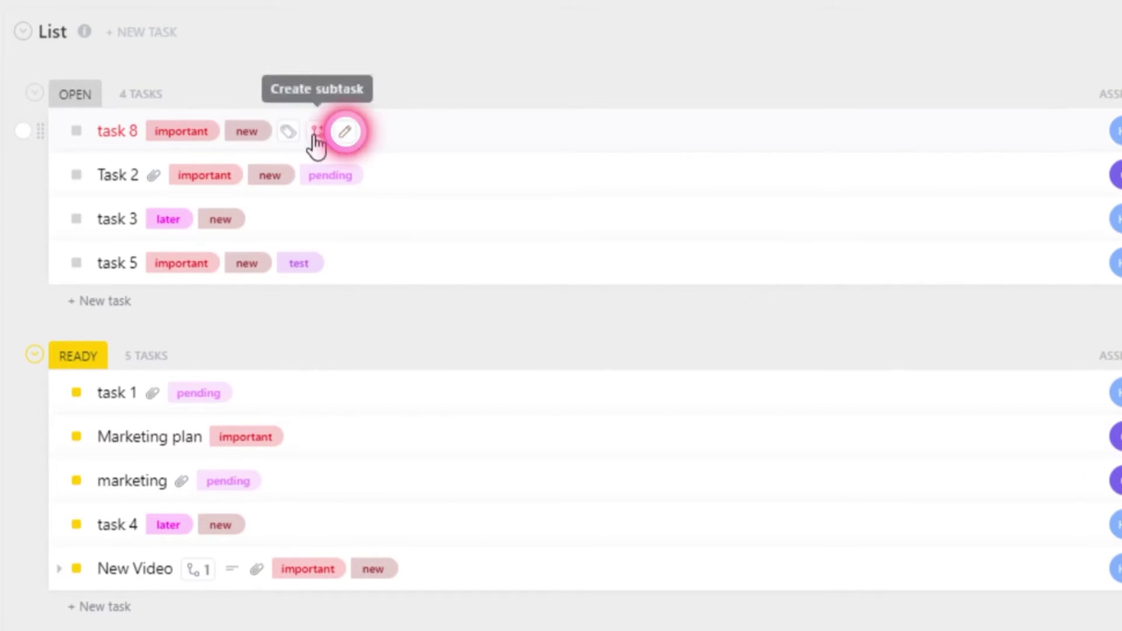
left_click(317, 134)
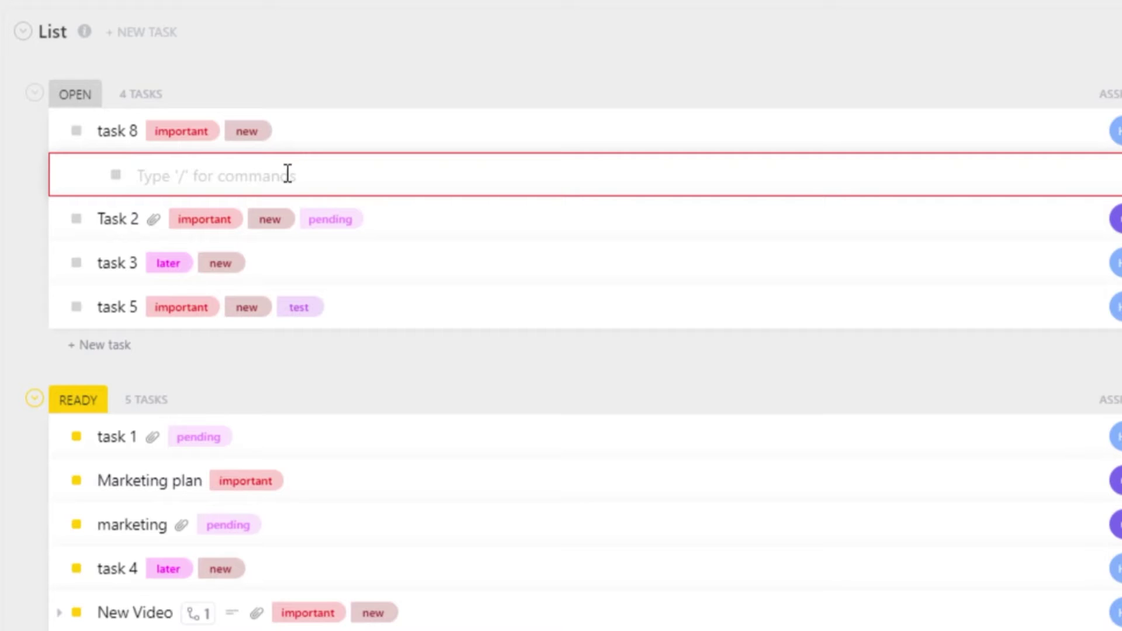
type("T")
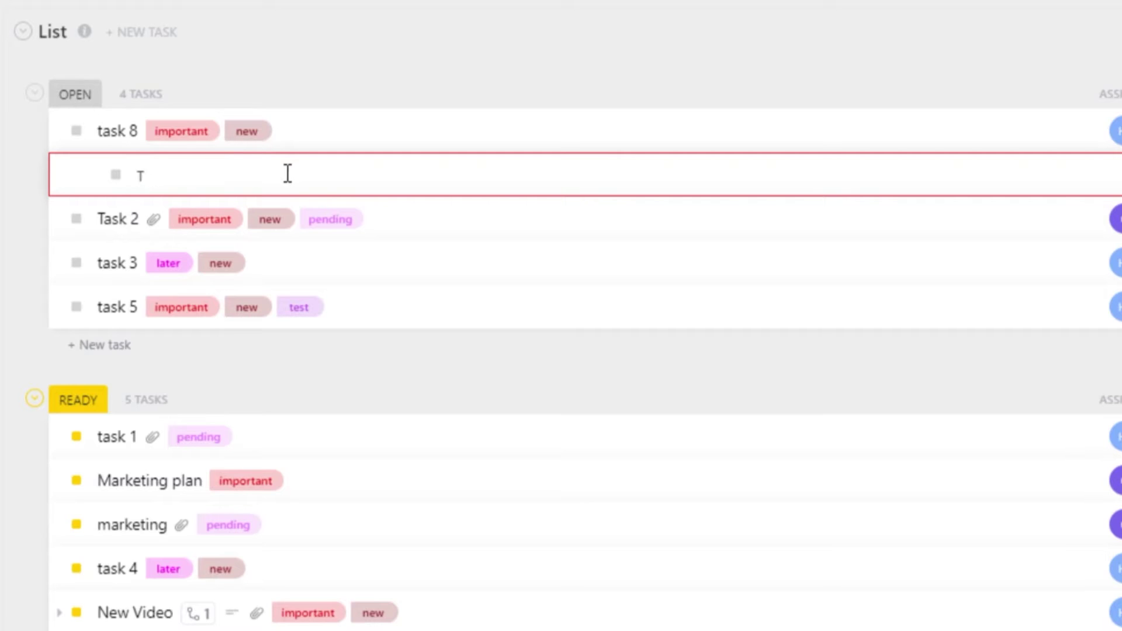
key("BackSpace")
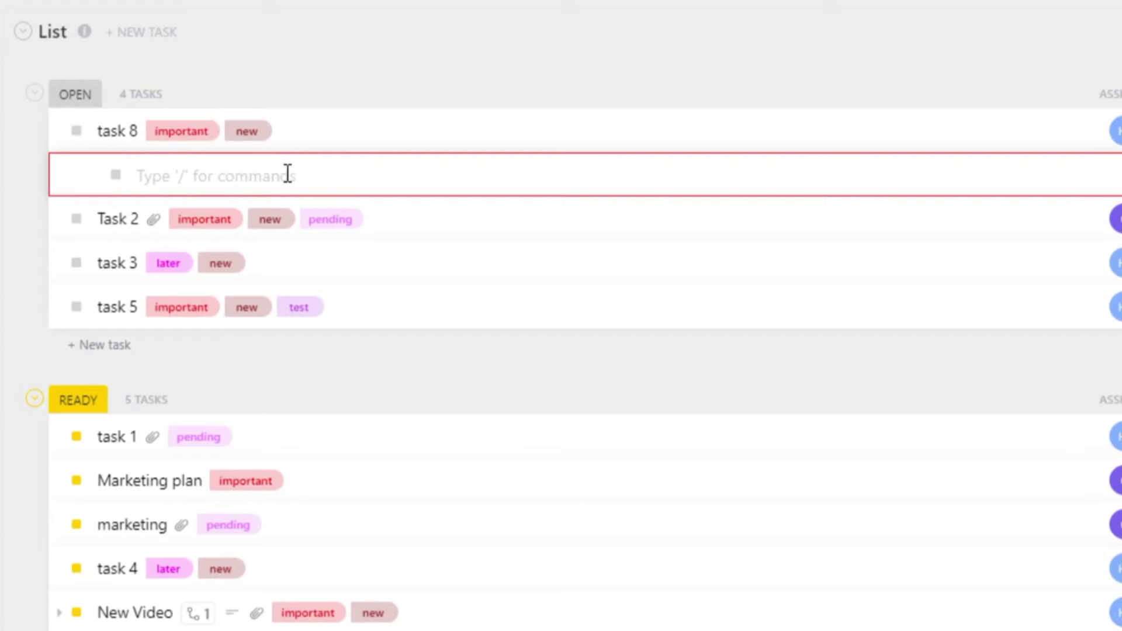
type("test")
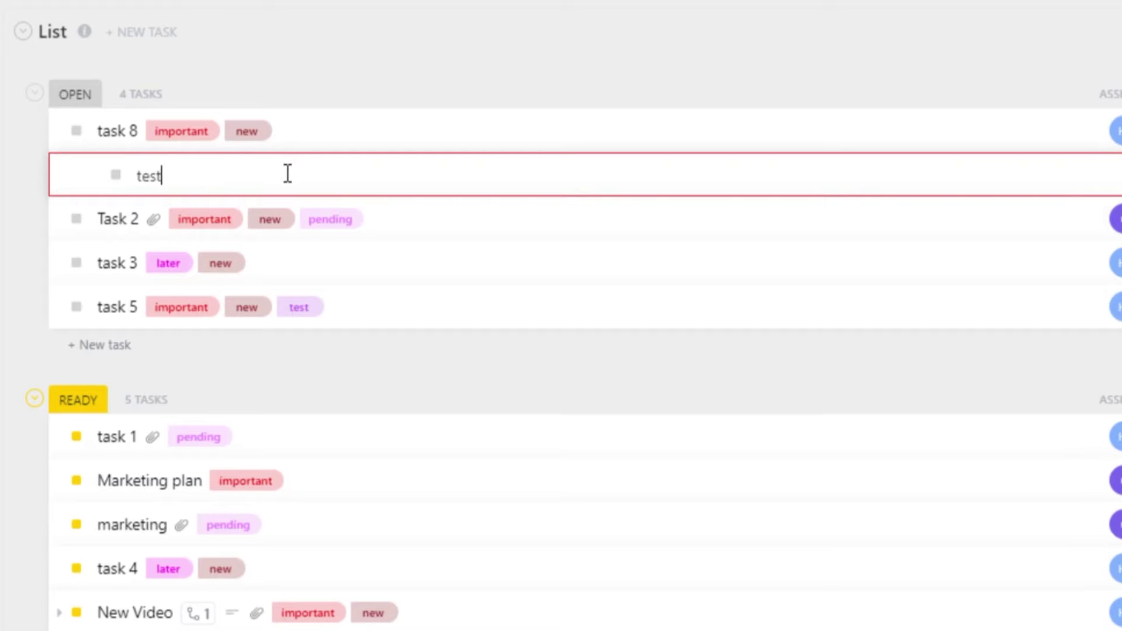
key("Return")
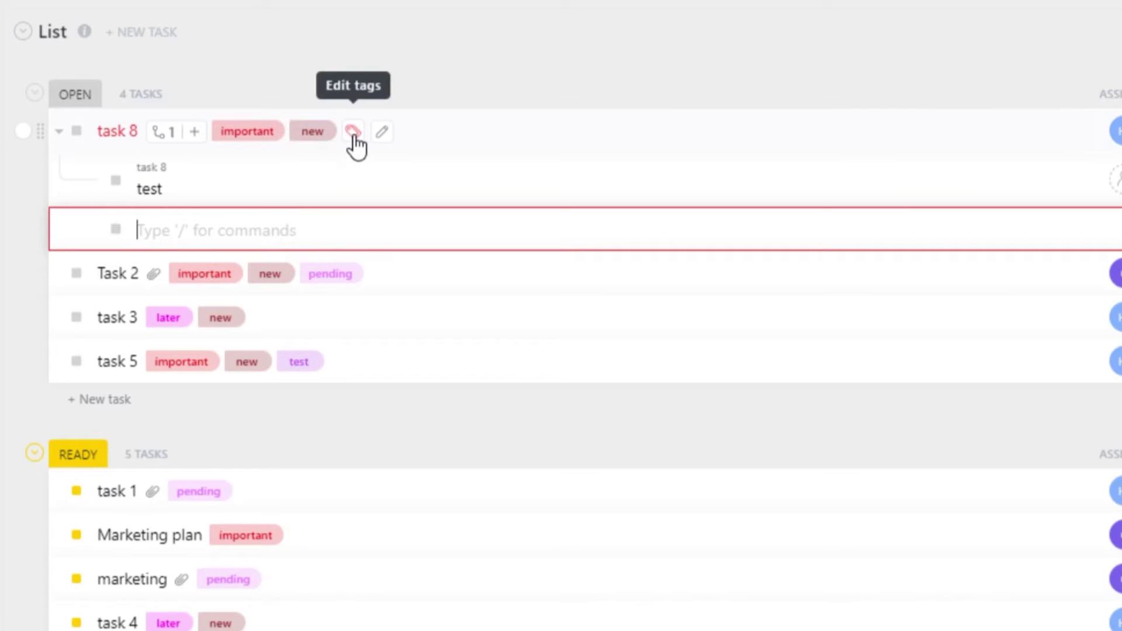
Step: Add a 'recording' tag to task 8 and remove its 'new' tag, leaving important and recording
left_click(353, 134)
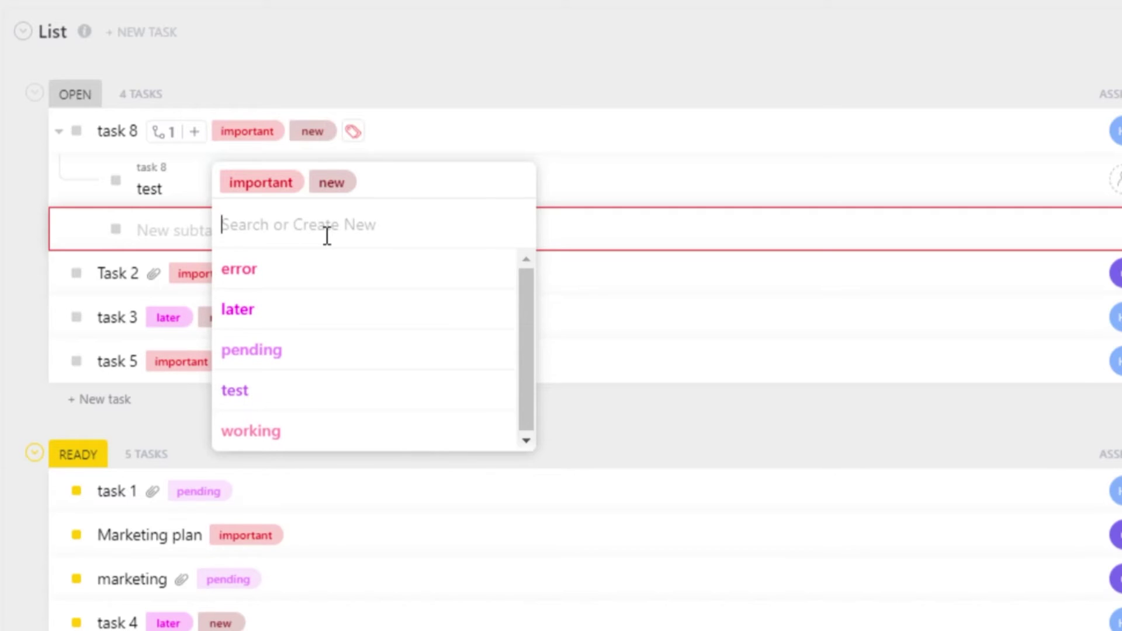
type("recording")
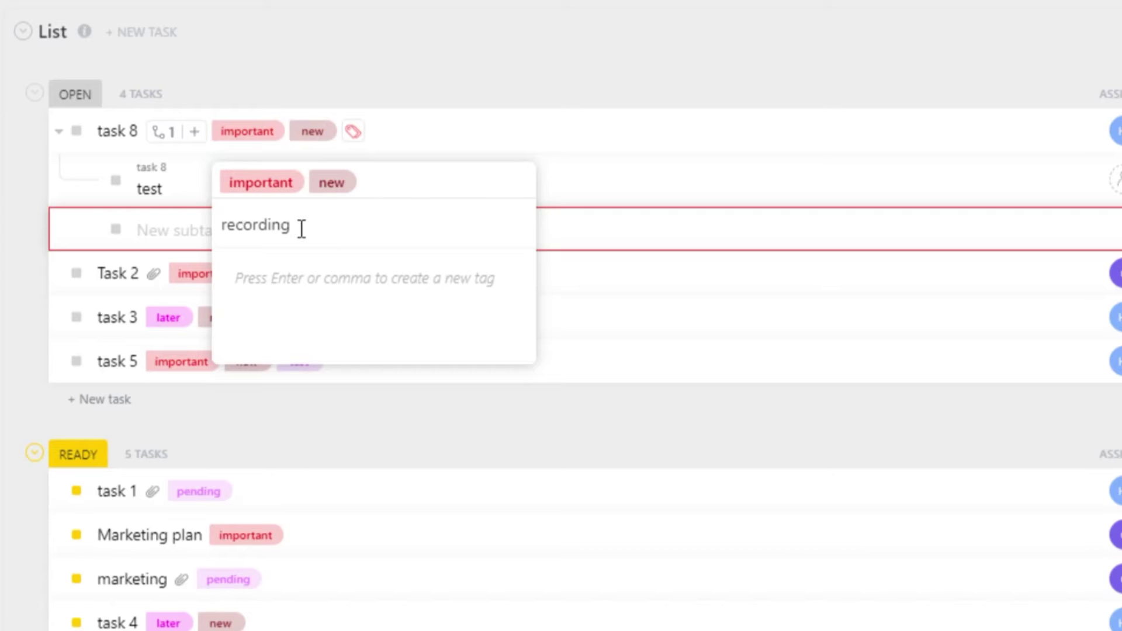
key("Return")
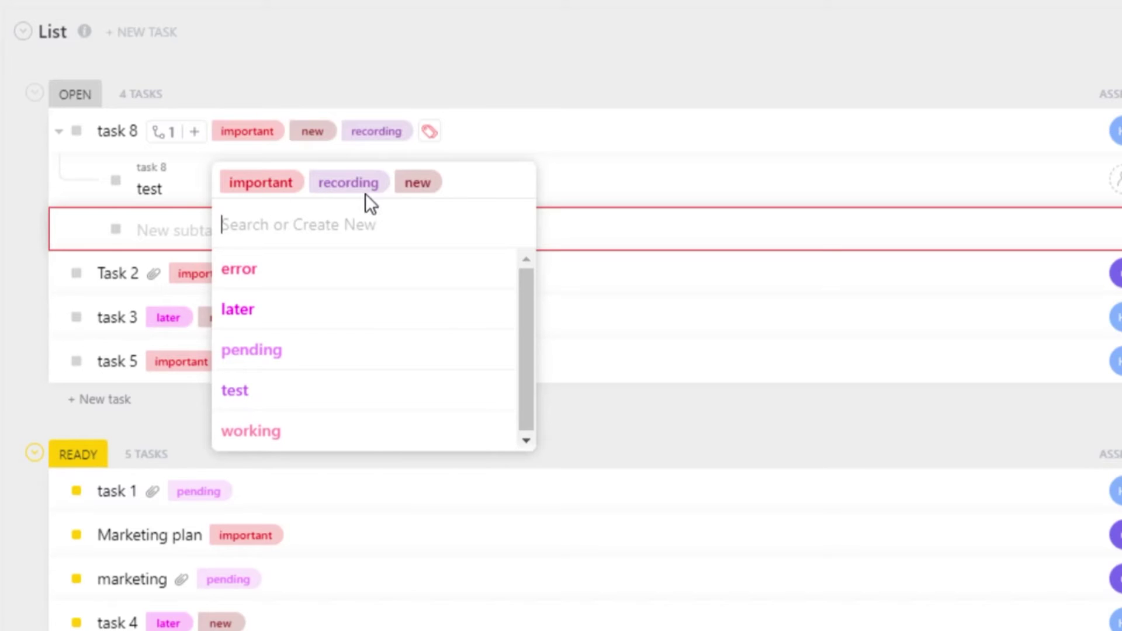
left_click(429, 182)
left_click(496, 132)
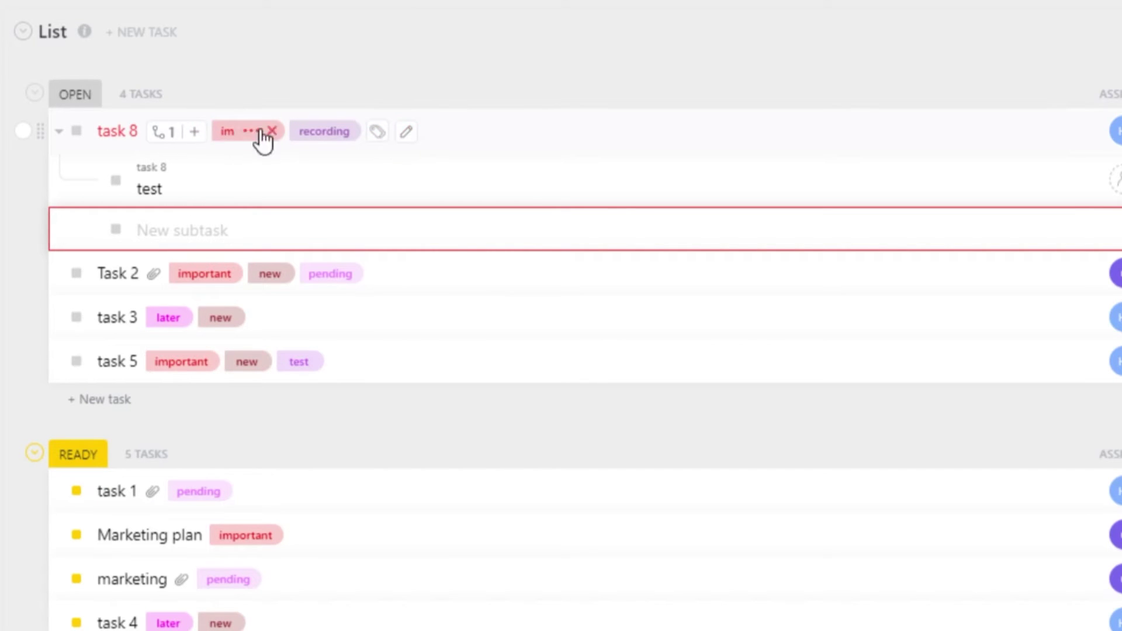
Step: Change task 8's name to 'New Task'
left_click(408, 133)
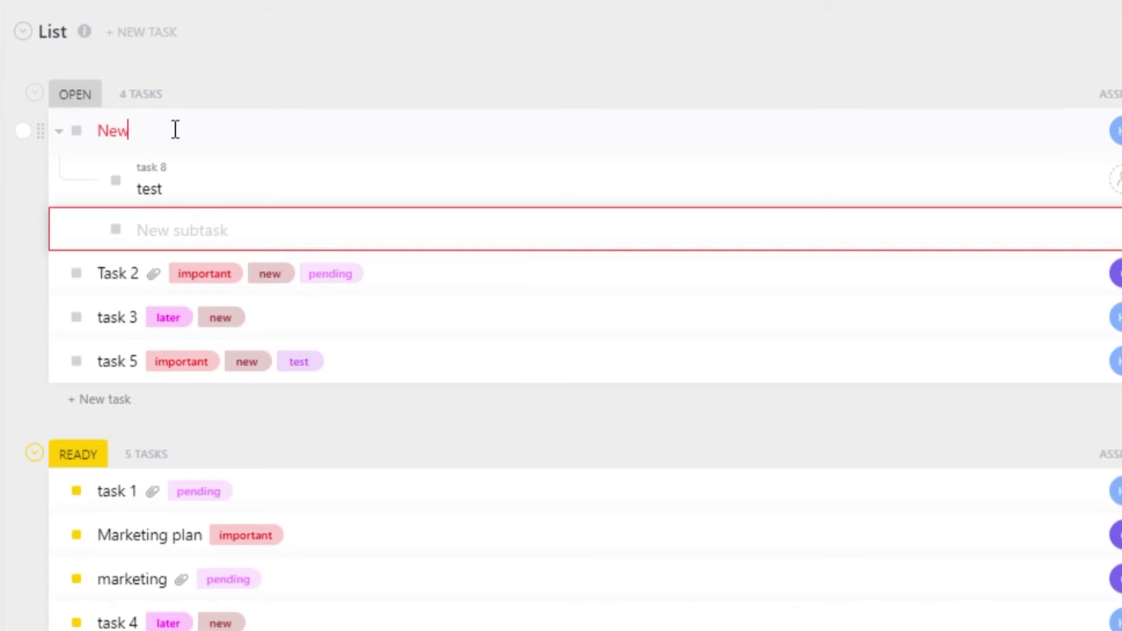
type("New Task")
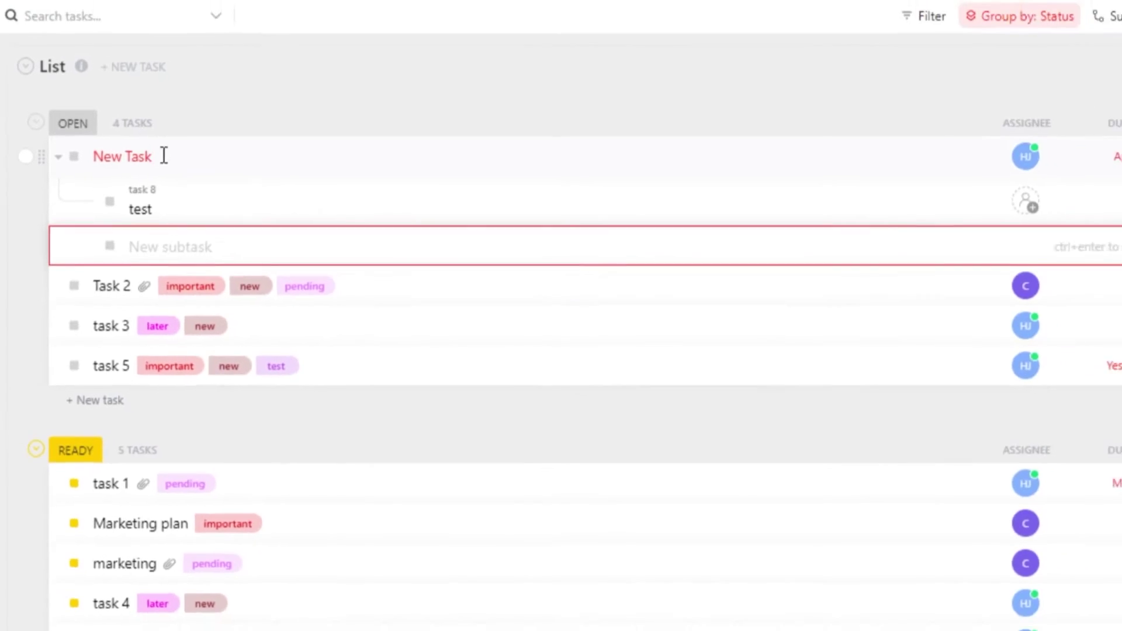
key("Return")
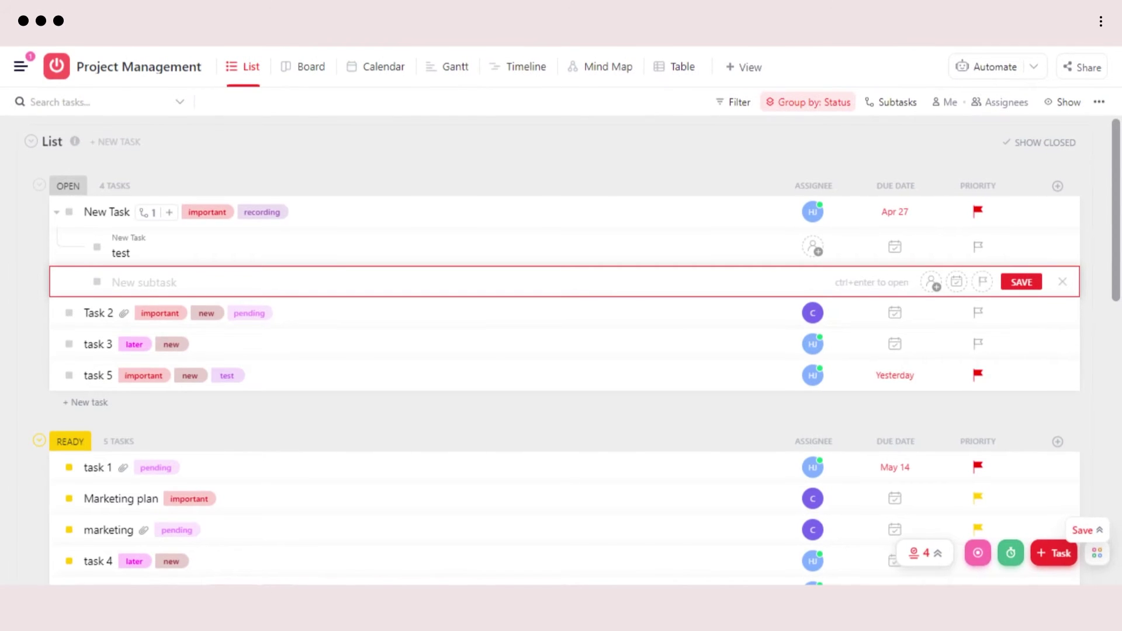
scroll(561, 350, "down", 10)
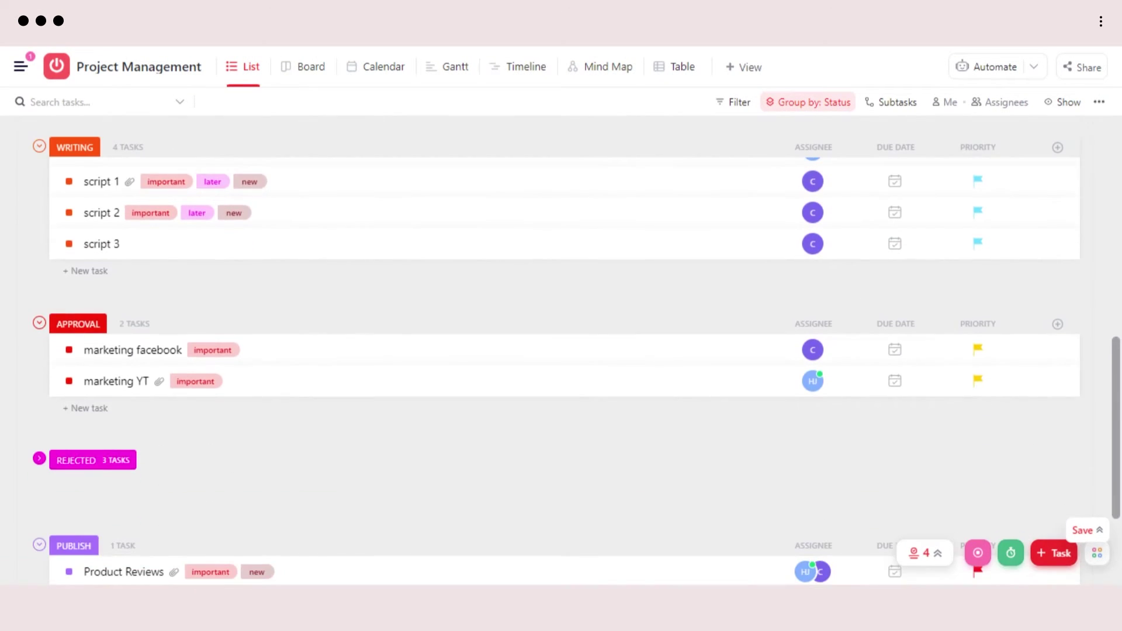
scroll(788, 246, "up", 15)
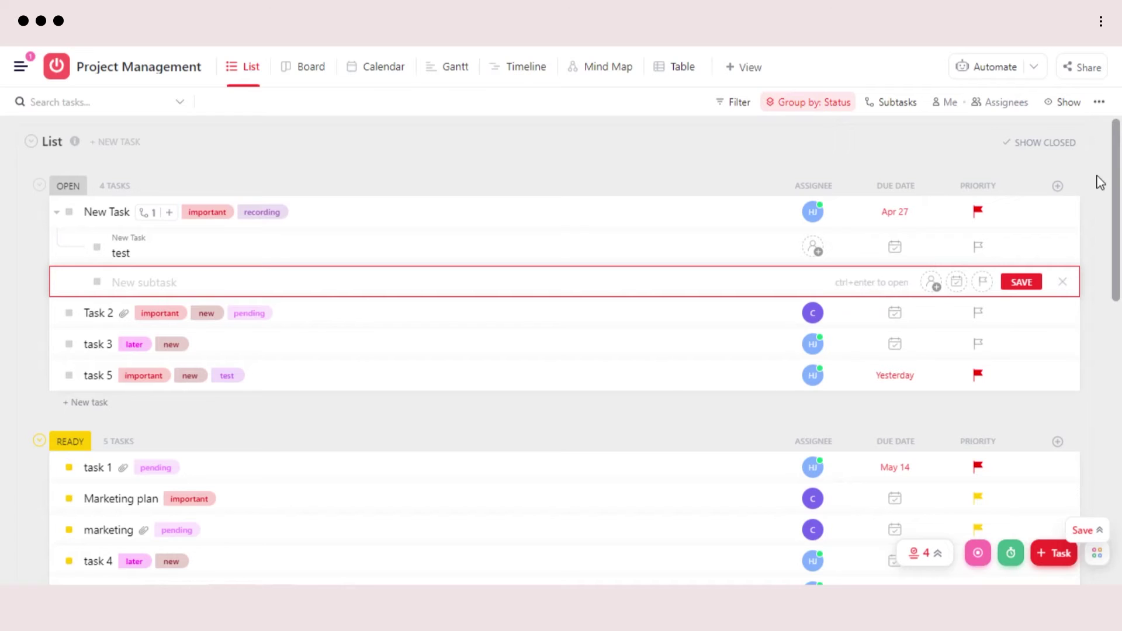
mouse_move(821, 205)
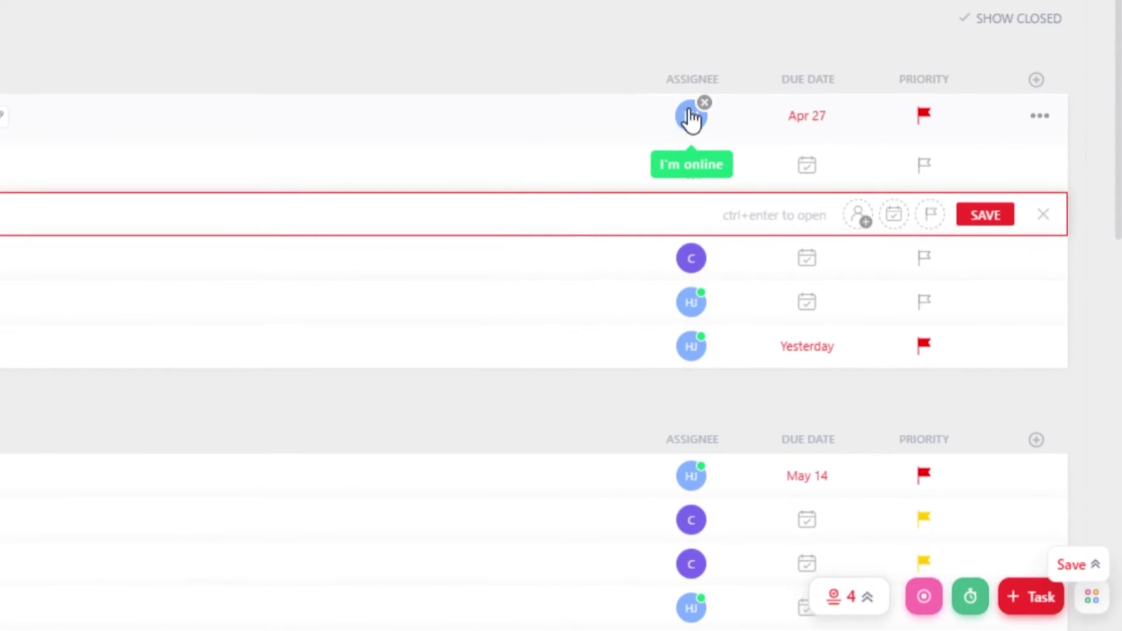
Step: Assign the second team member to New Task
left_click(688, 117)
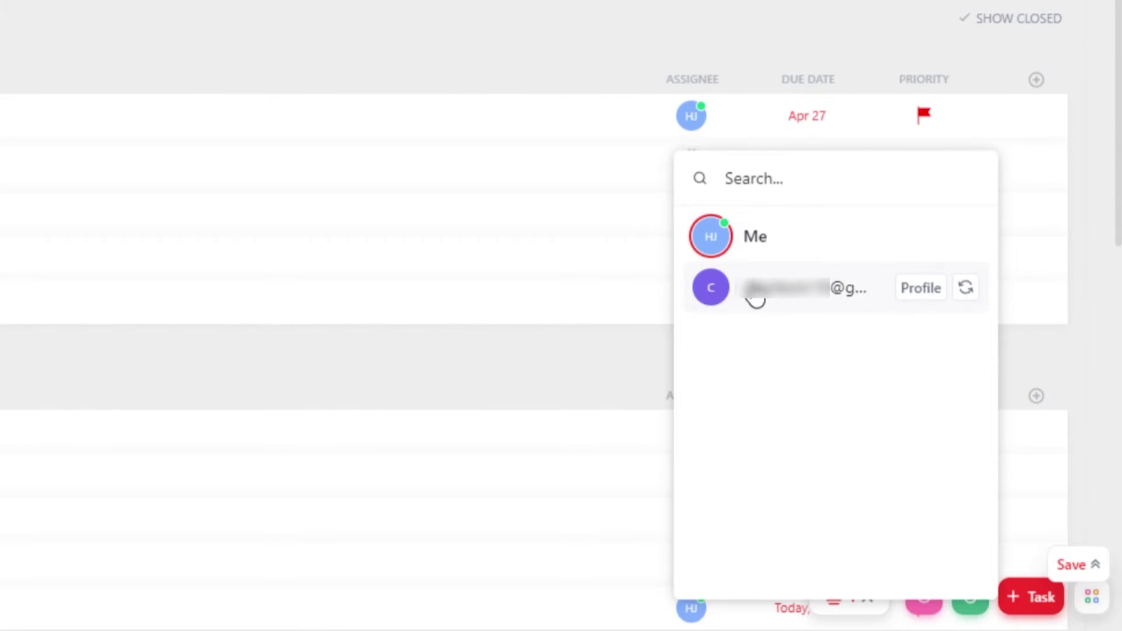
left_click(755, 299)
left_click(727, 69)
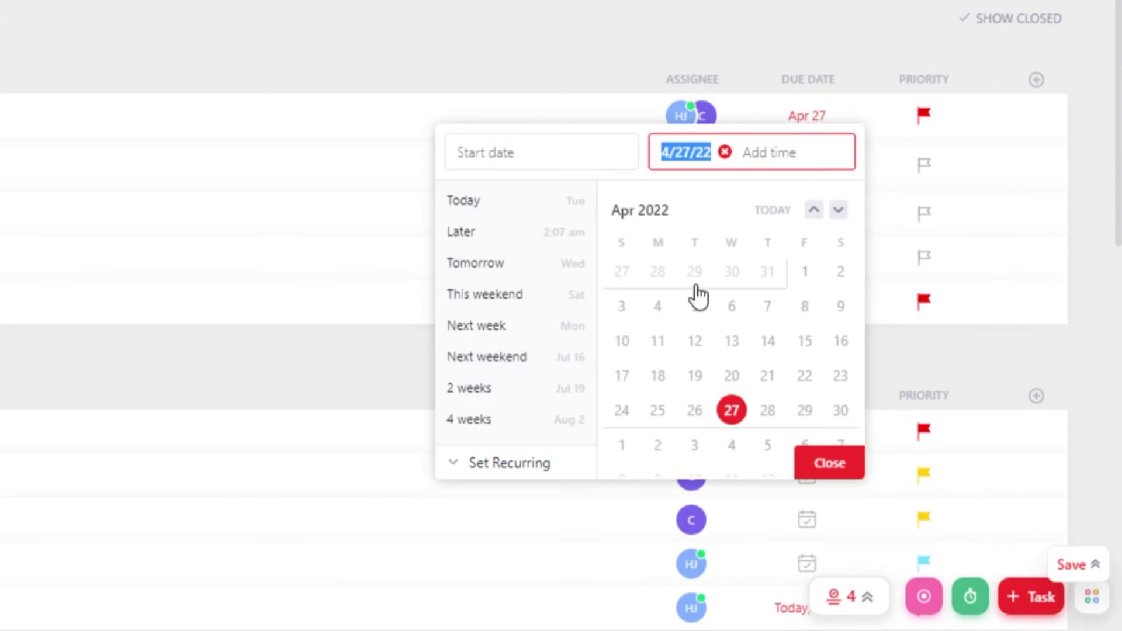
Step: Move New Task's due date from Apr 27 to April 28, 2022 at 1:00 am
left_click(769, 412)
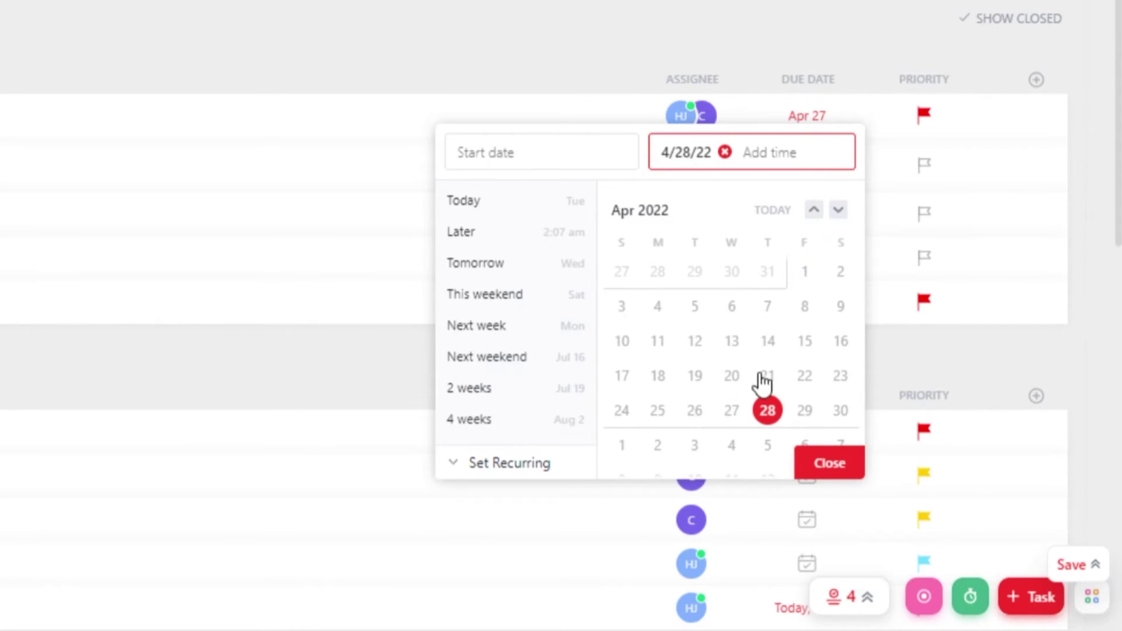
left_click(768, 155)
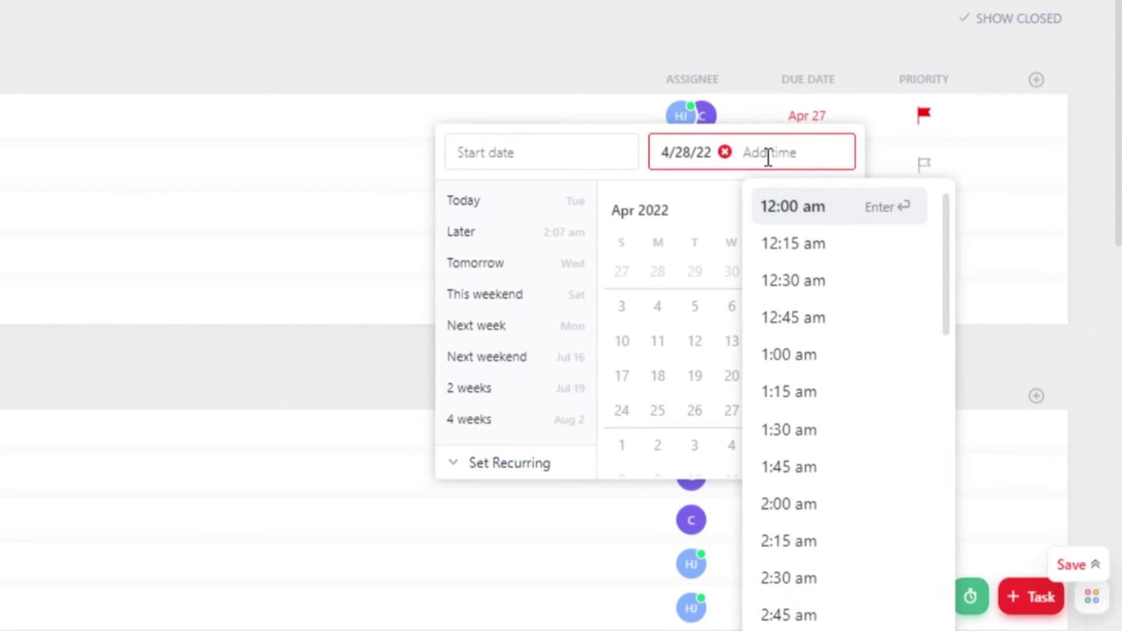
left_click(798, 354)
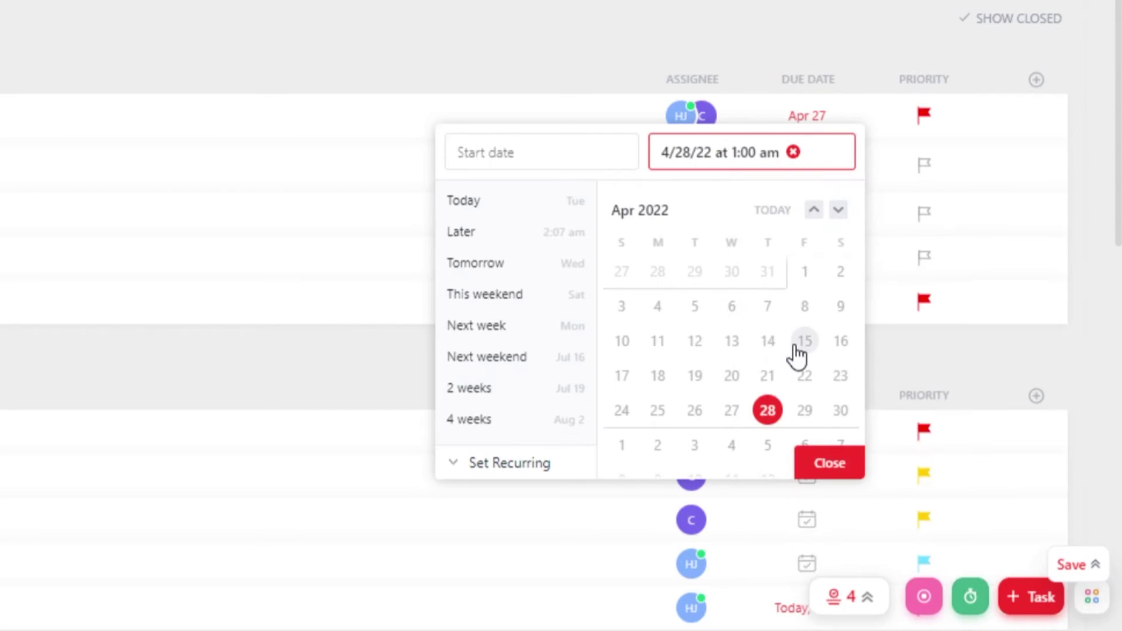
left_click(835, 463)
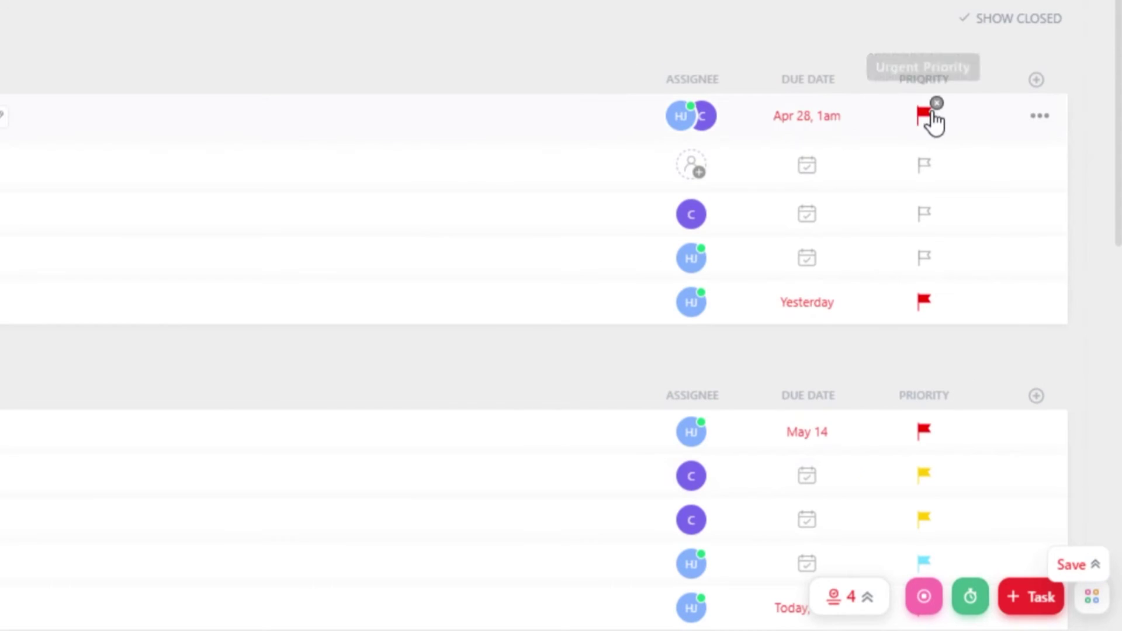
left_click(925, 114)
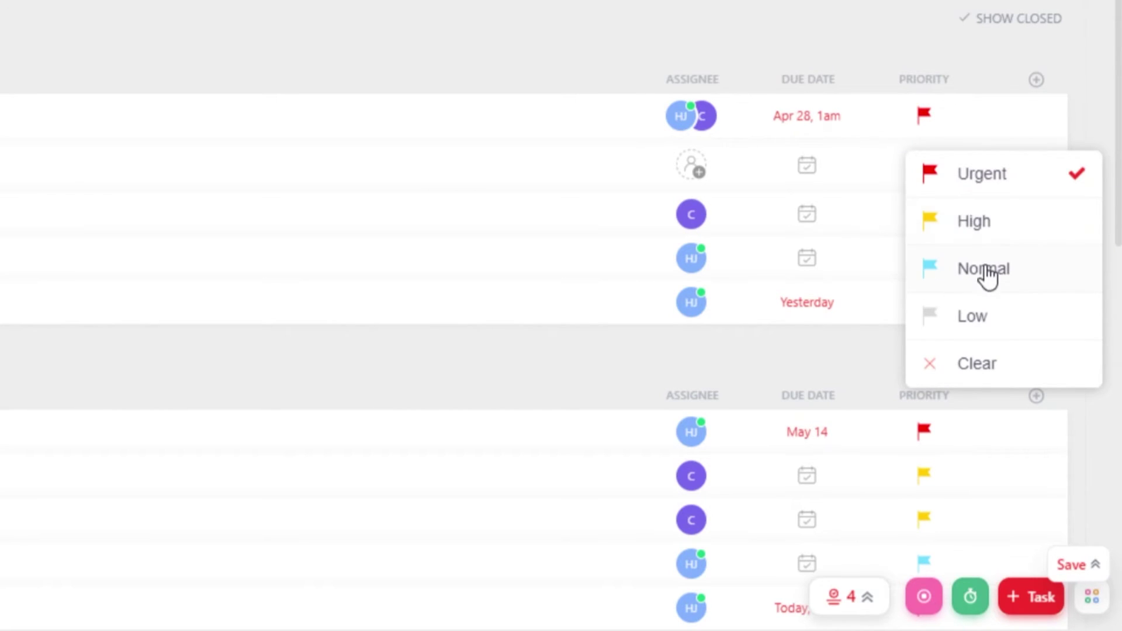
left_click(947, 172)
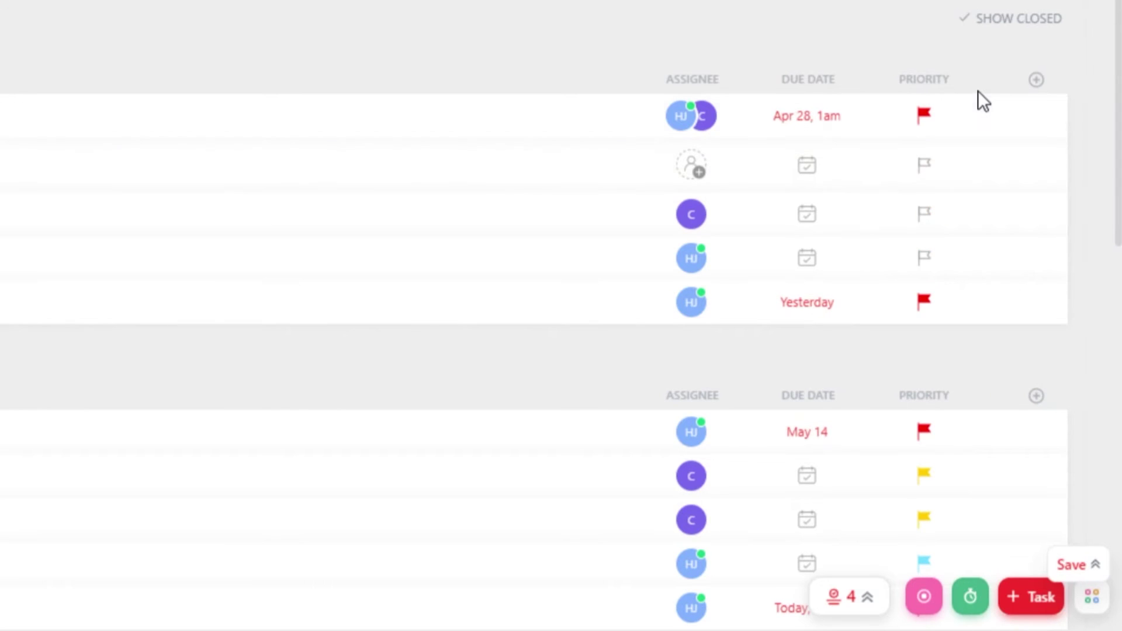
left_click(1037, 81)
Step: Scroll through the field types offered for a new column
left_click(1037, 81)
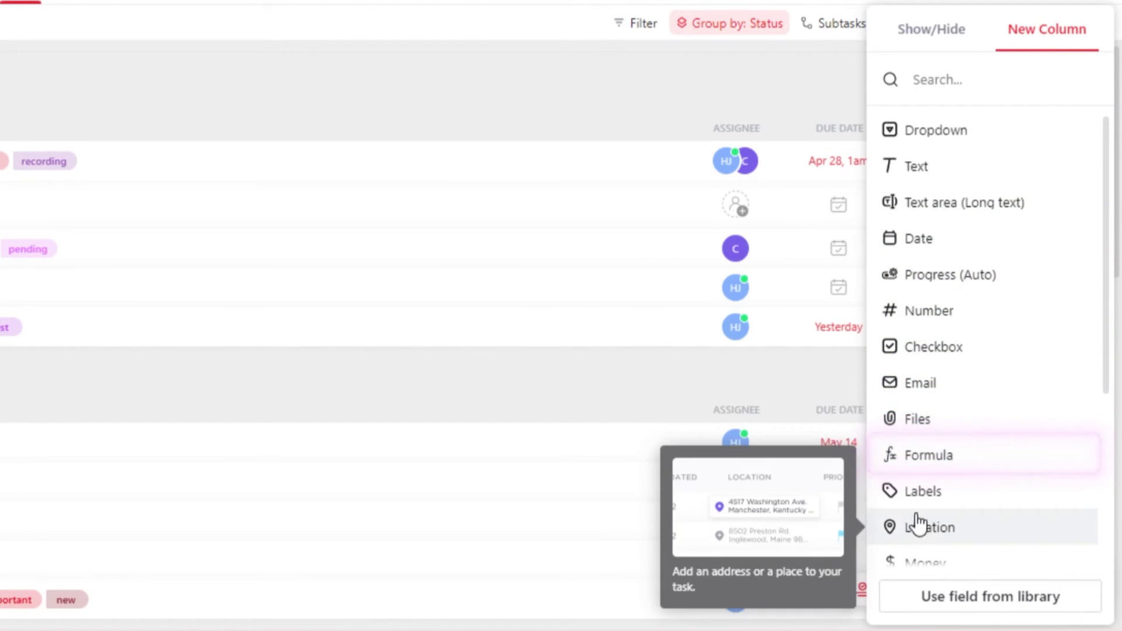
left_click_drag(1110, 333, 1116, 532)
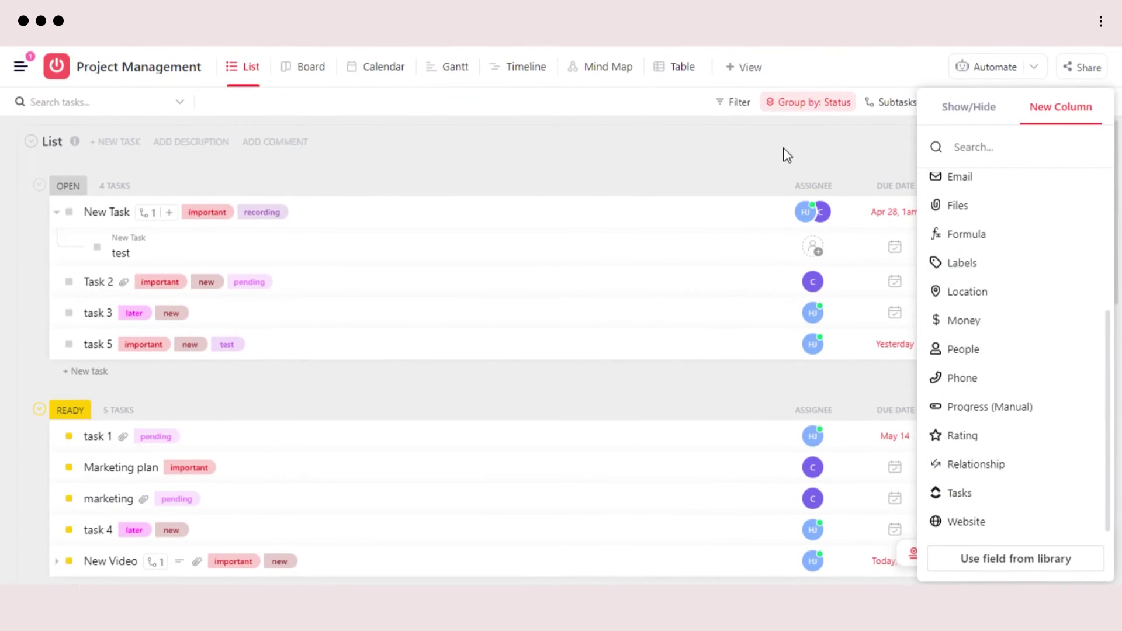
Step: Close the New Column panel, collapse Open, and check the six tasks from task 1 to script 2
left_click(701, 152)
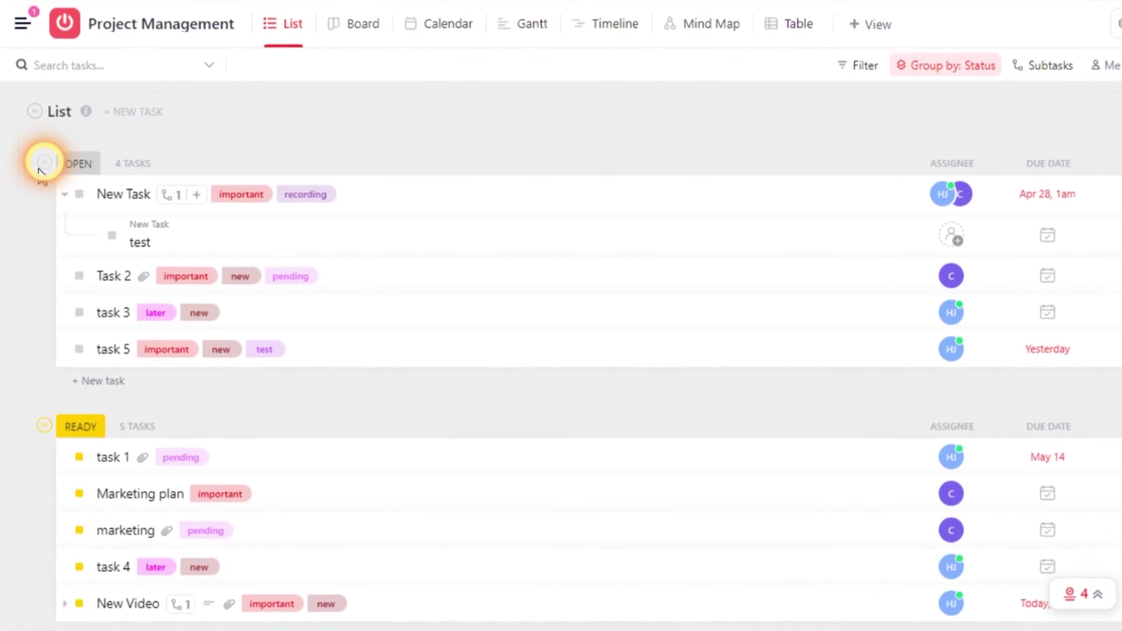
left_click(44, 162)
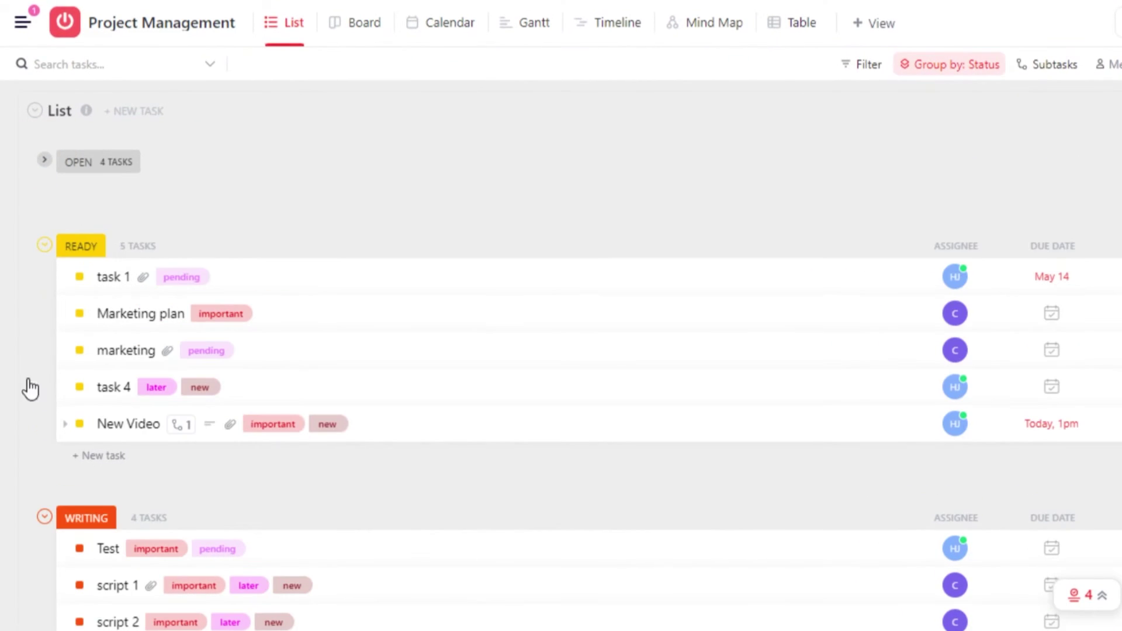
left_click(36, 278)
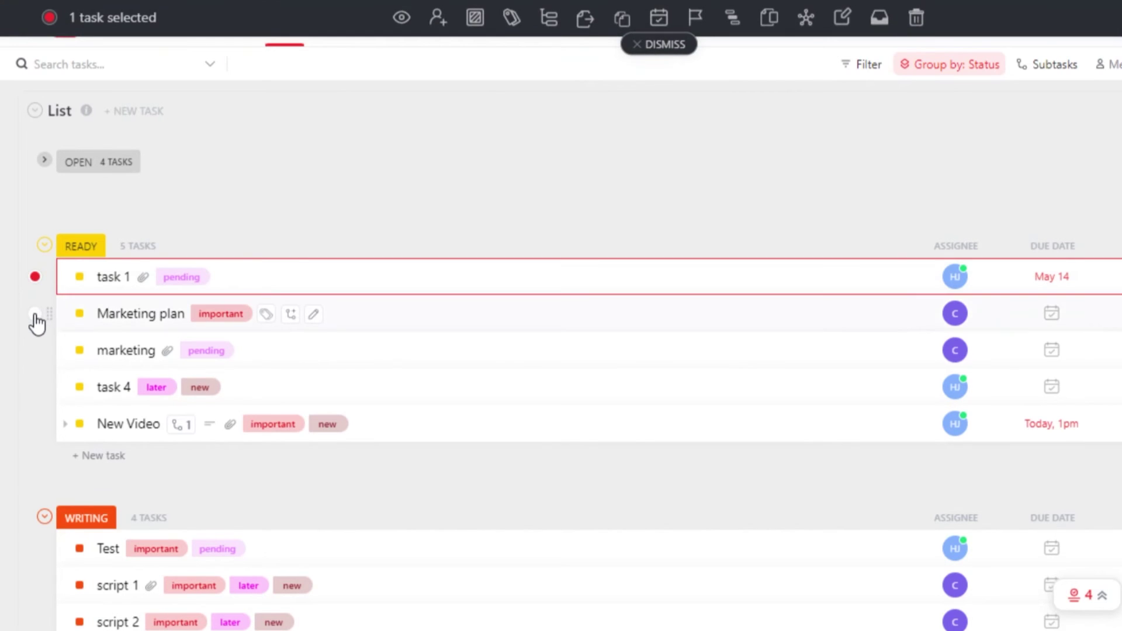
left_click(36, 315)
left_click(35, 350)
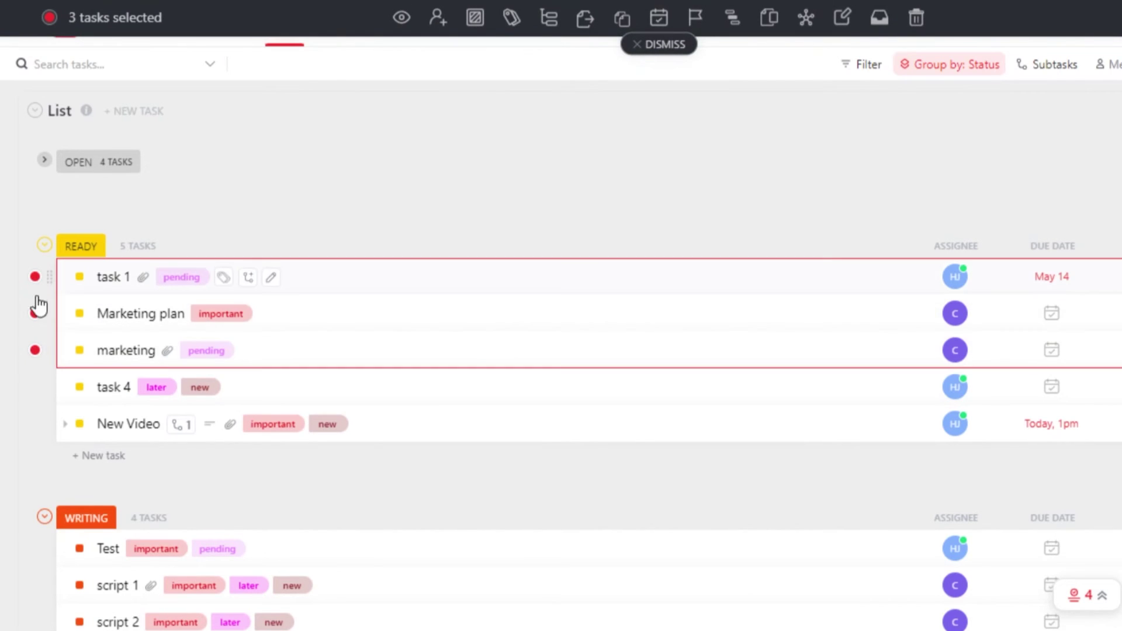
scroll(344, 353, "down", 3)
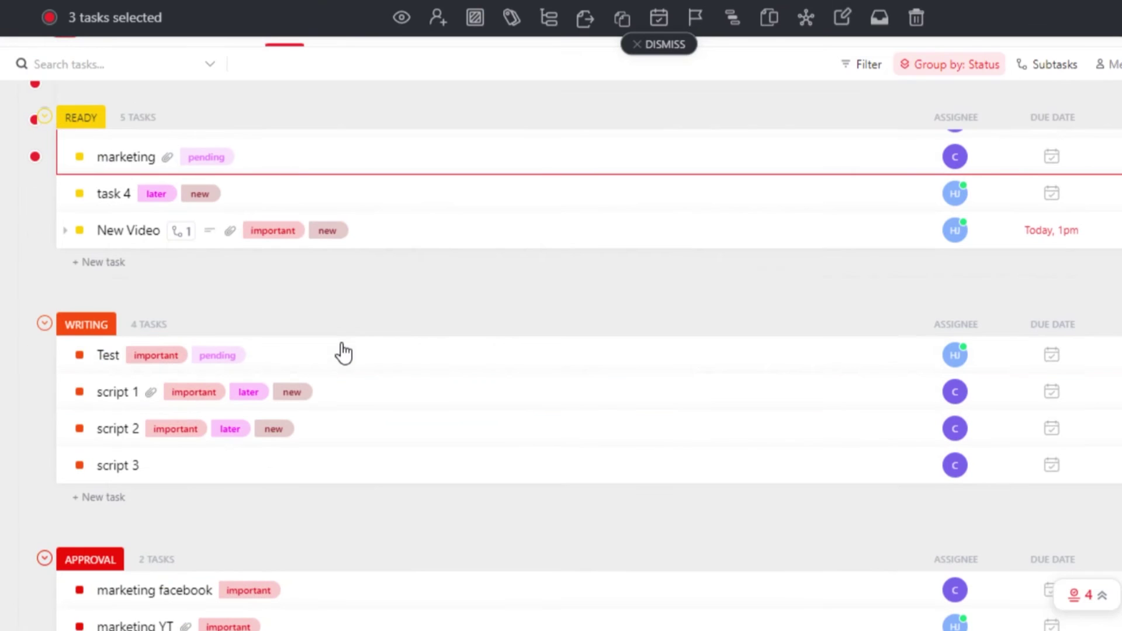
left_click(35, 354)
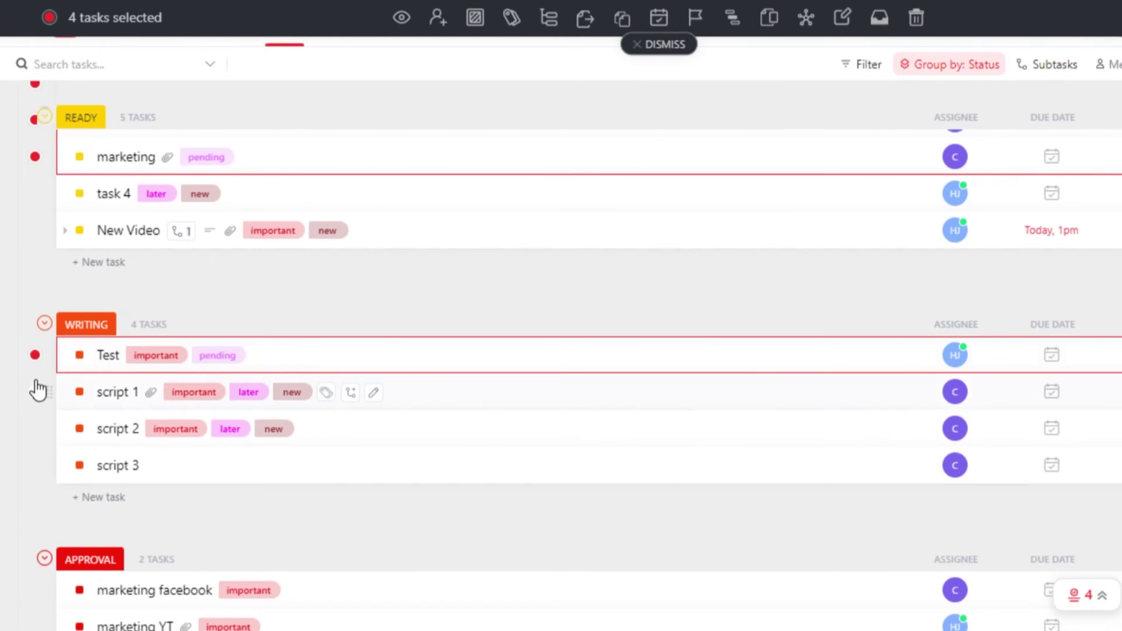
left_click(36, 392)
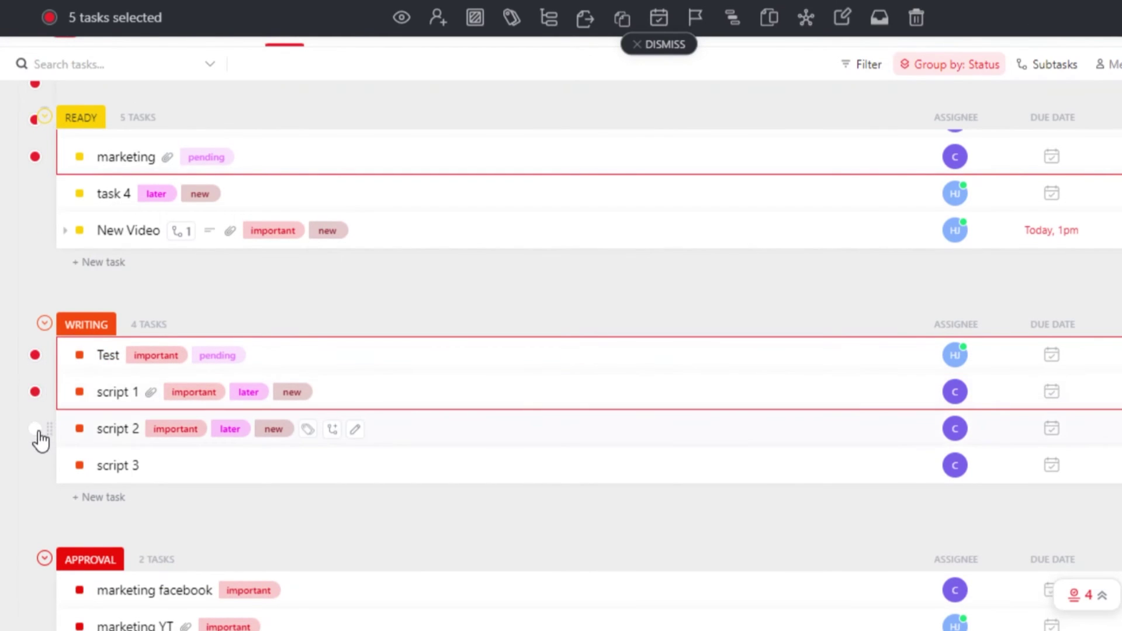
left_click(35, 429)
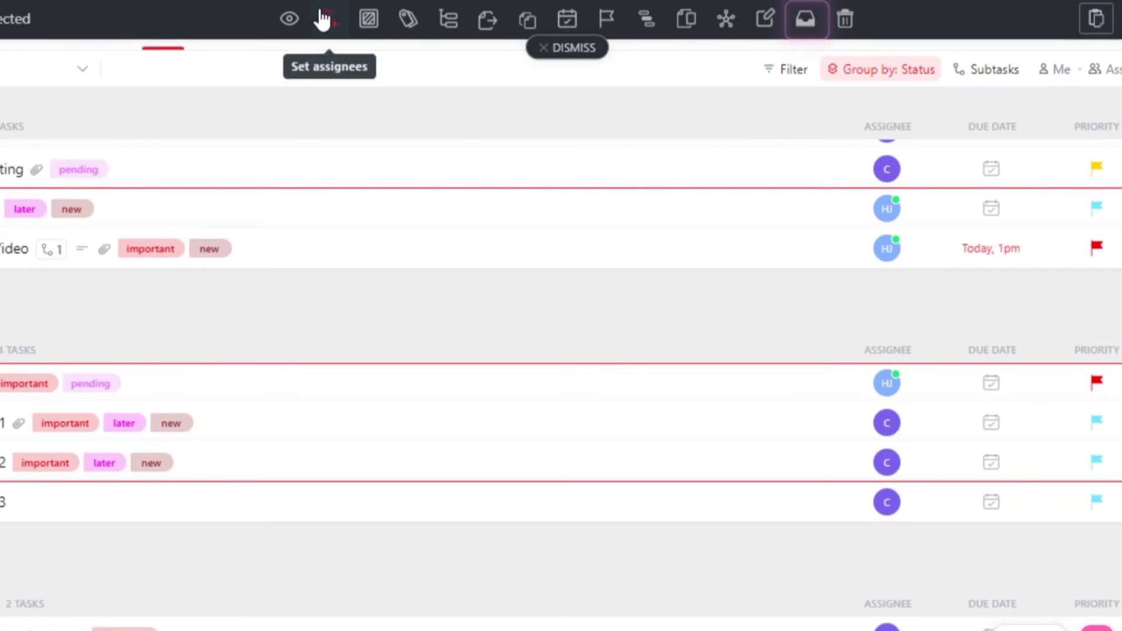
Step: Apply the important tag to all six selected tasks through Set Tags, then verify it
left_click(407, 22)
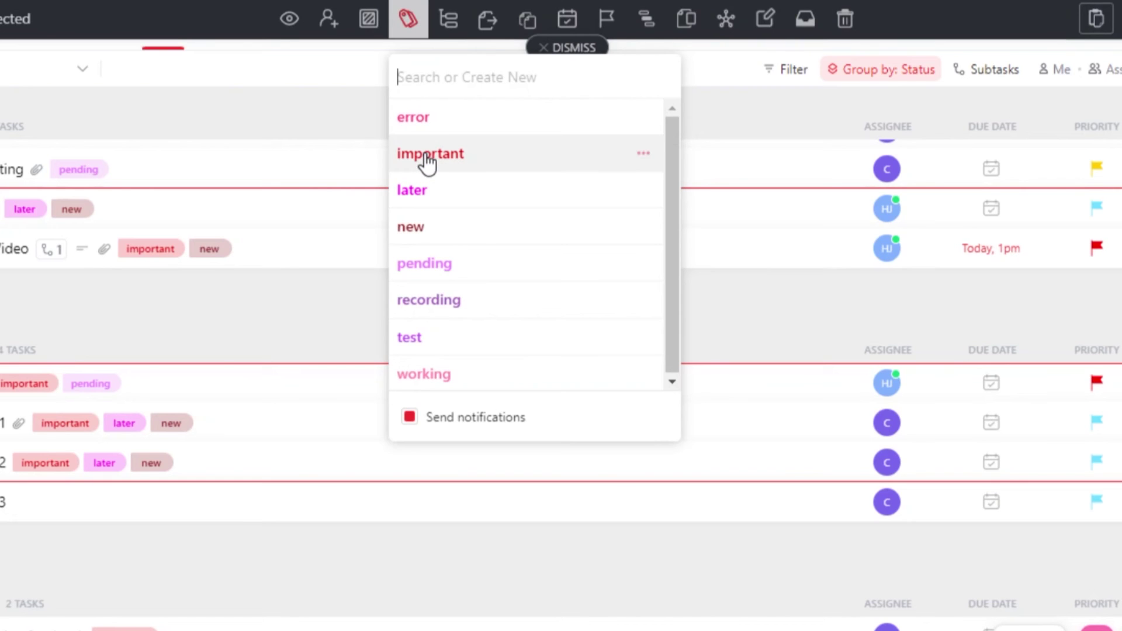
left_click(428, 157)
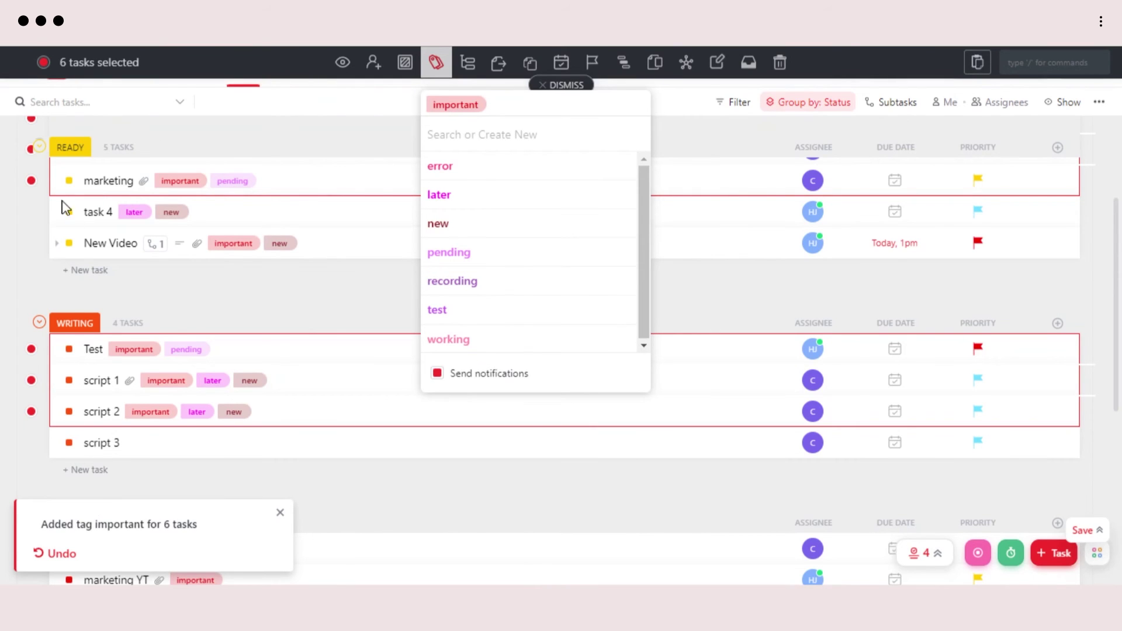
left_click(502, 485)
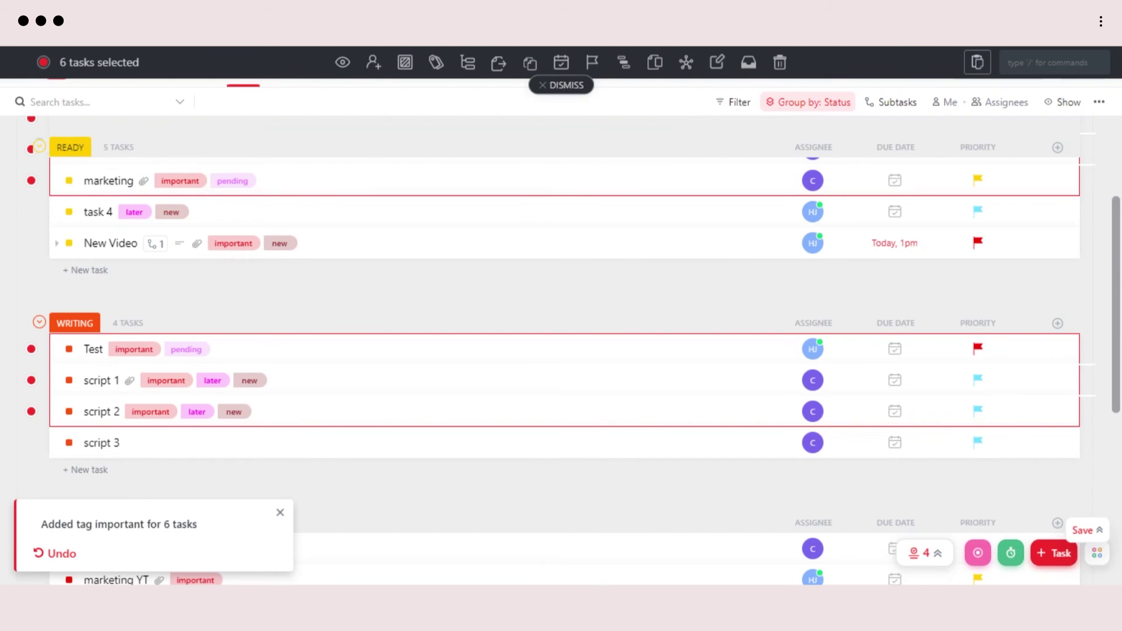
scroll(677, 126, "down", 3)
scroll(678, 125, "up", 6)
scroll(561, 350, "down", 7)
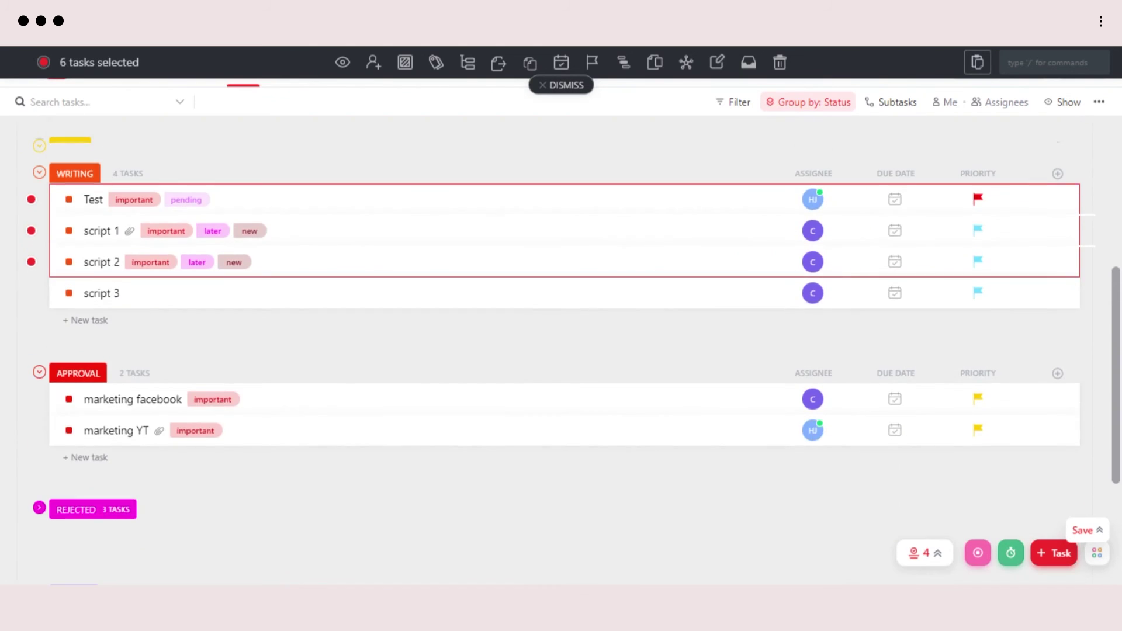
scroll(561, 350, "up", 7)
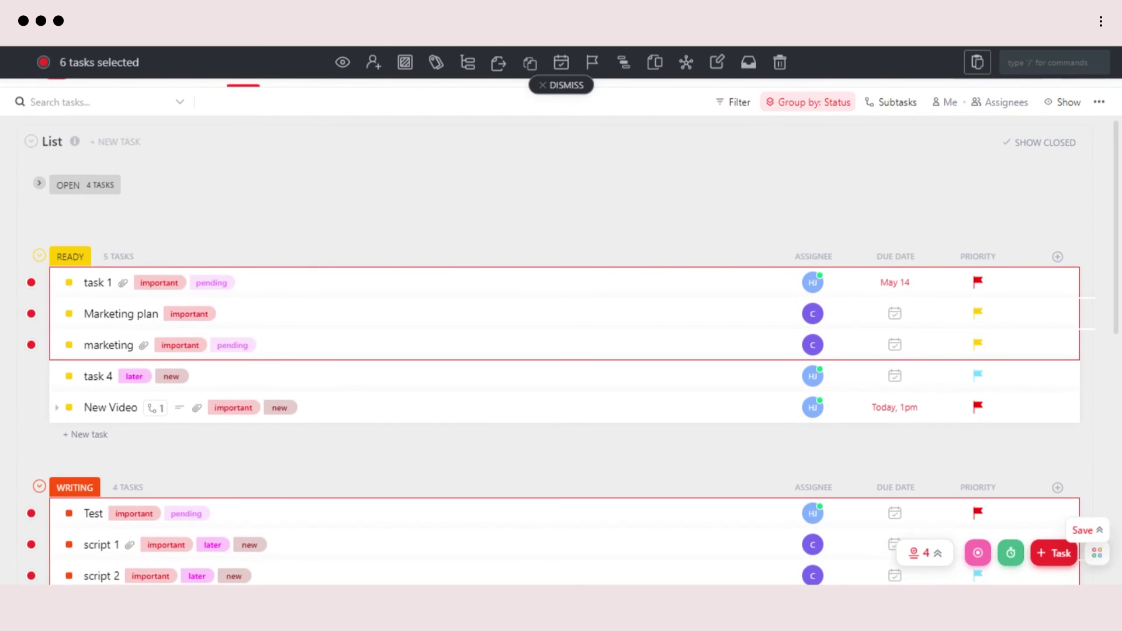
Step: Dismiss the selection and drag New Video up below Marketing plan in Ready
left_click(558, 87)
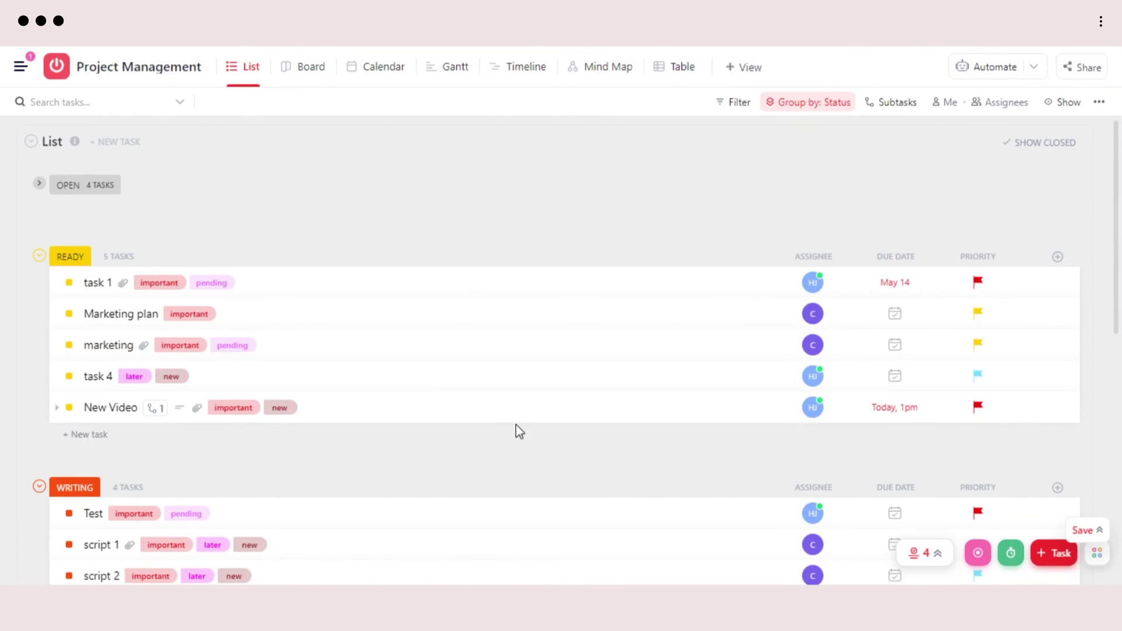
scroll(503, 217, "down", 3)
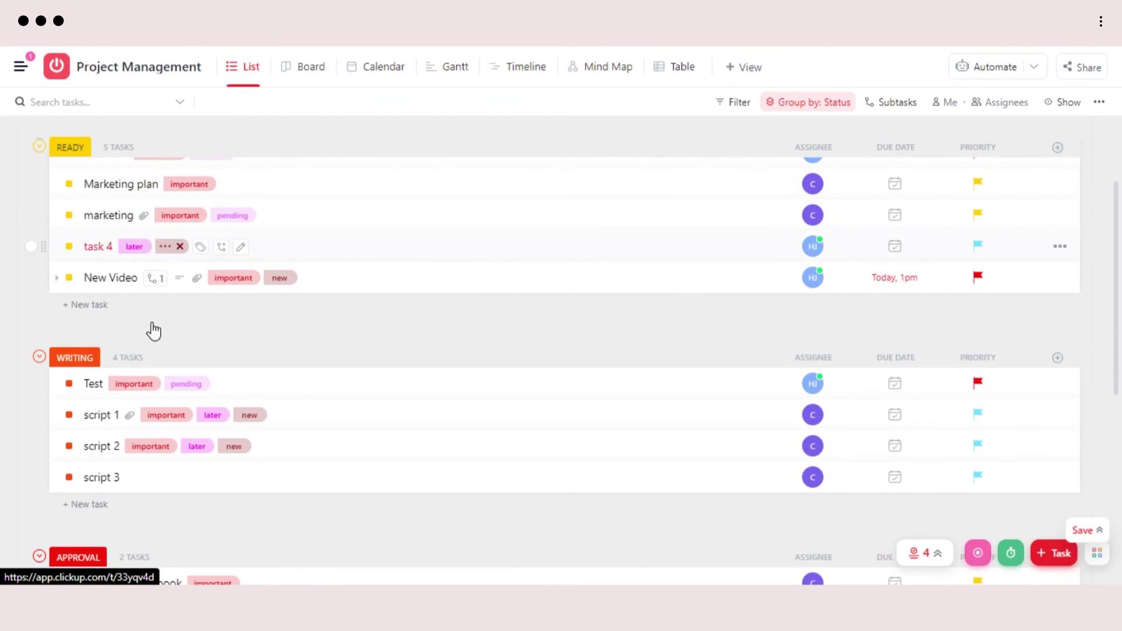
scroll(40, 325, "up", 1)
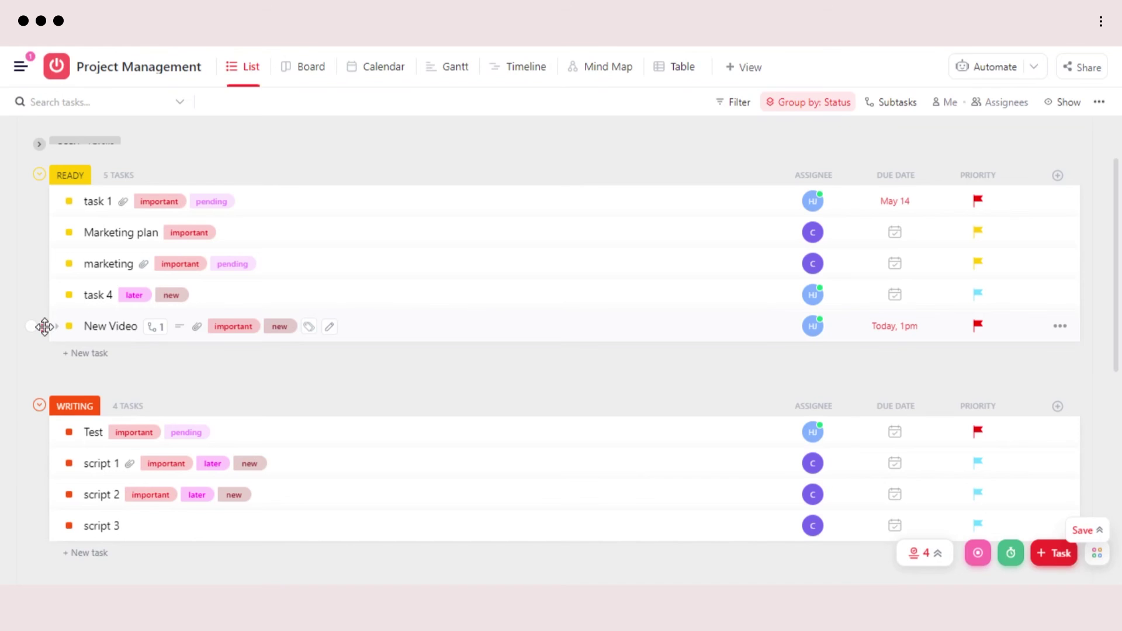
left_click_drag(44, 321, 60, 236)
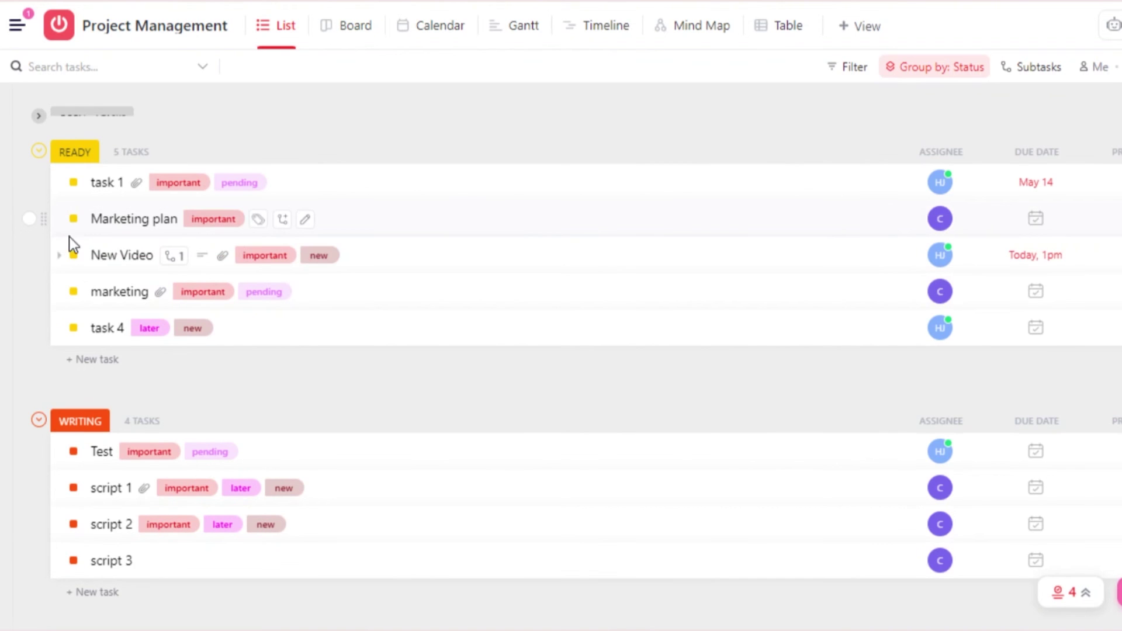